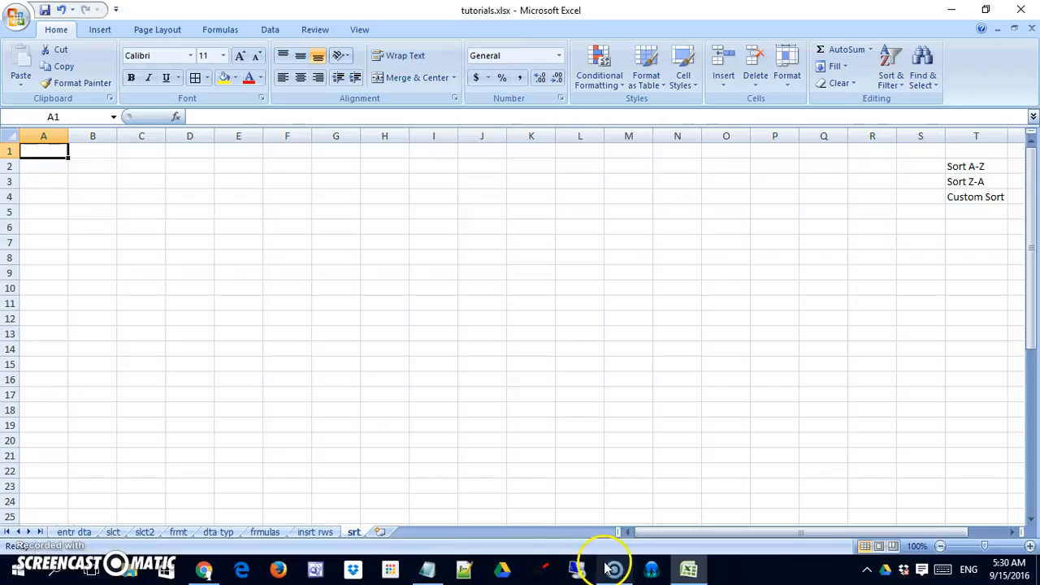
# Switch to Chrome and search Google for major league pitchers.
pyautogui.click(204, 569)
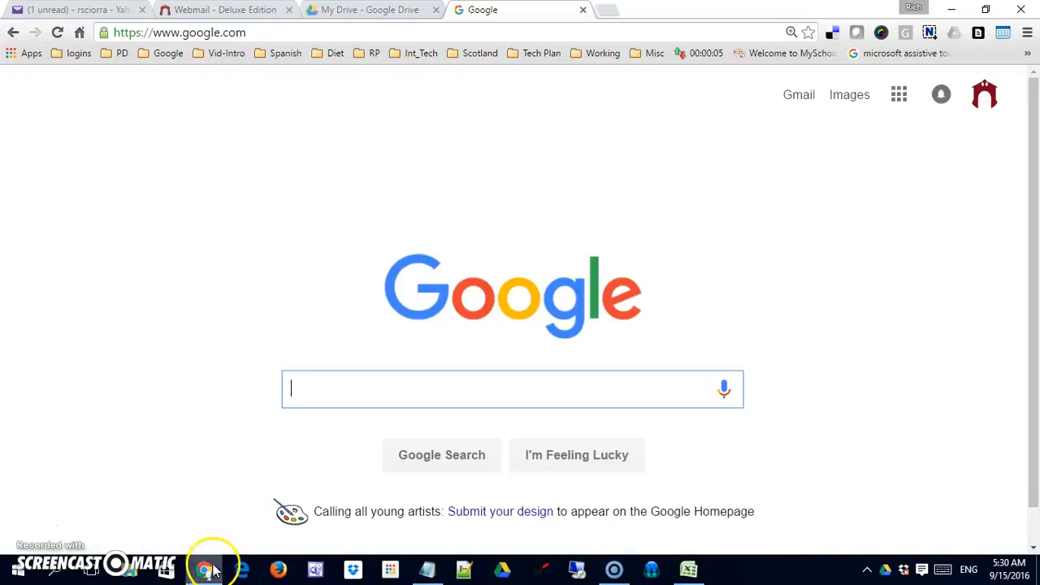
pyautogui.click(342, 430)
pyautogui.write('M')
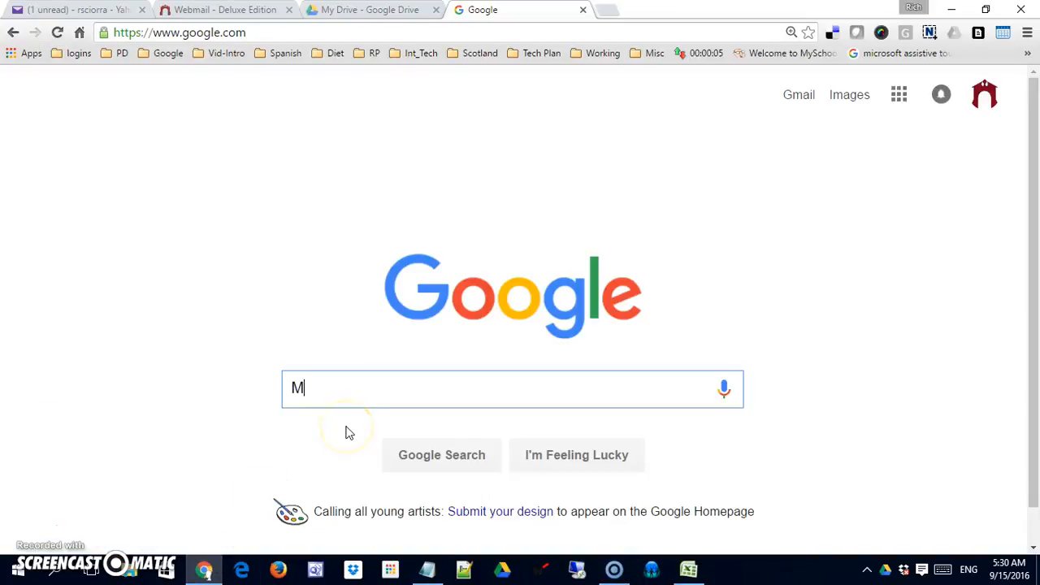
pyautogui.write('ajor L')
pyautogui.click(347, 429)
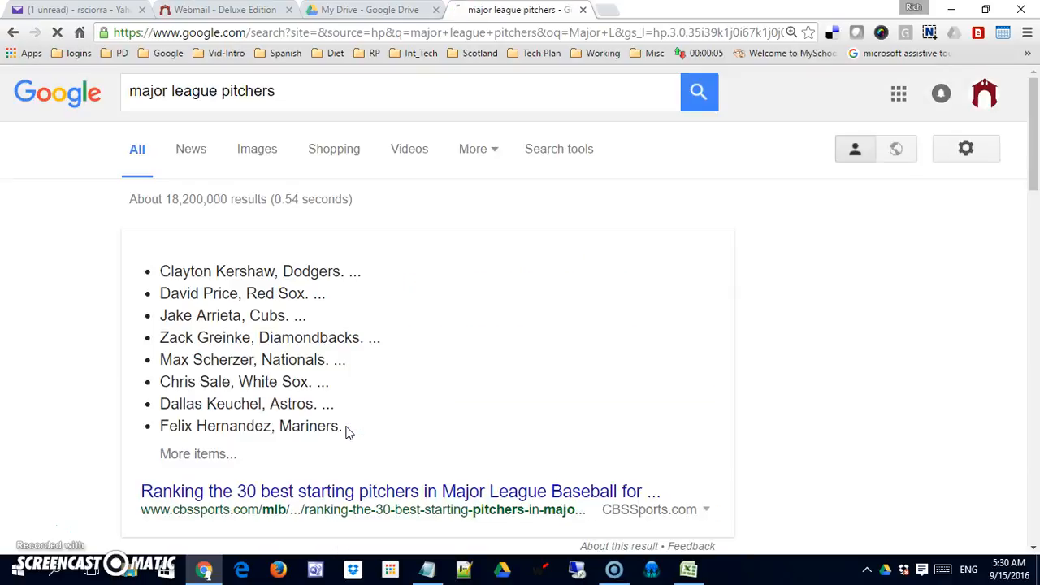
pyautogui.scroll(-5, 453, 398)
pyautogui.scroll(-1, 454, 394)
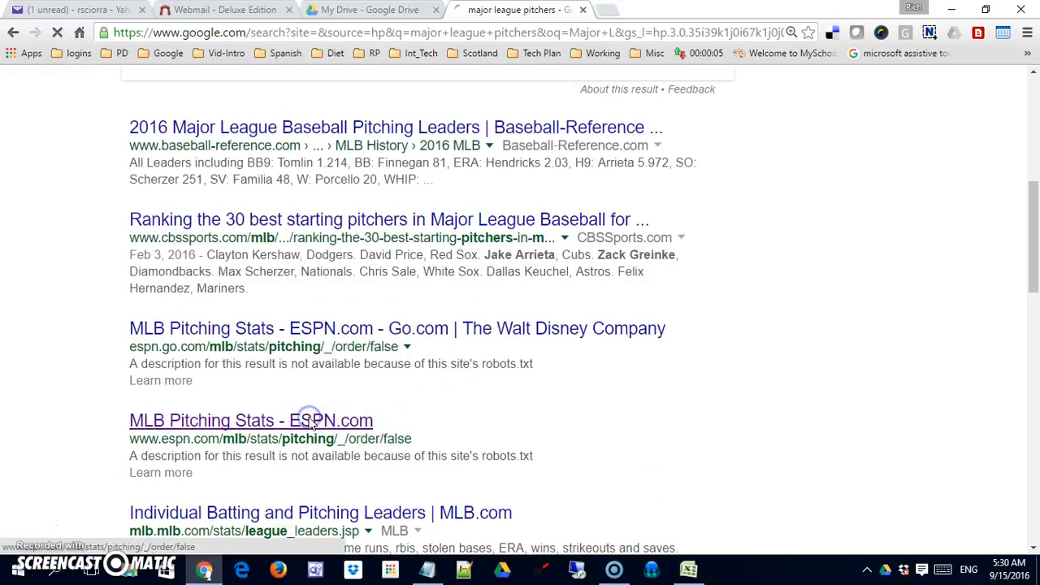
pyautogui.click(309, 421)
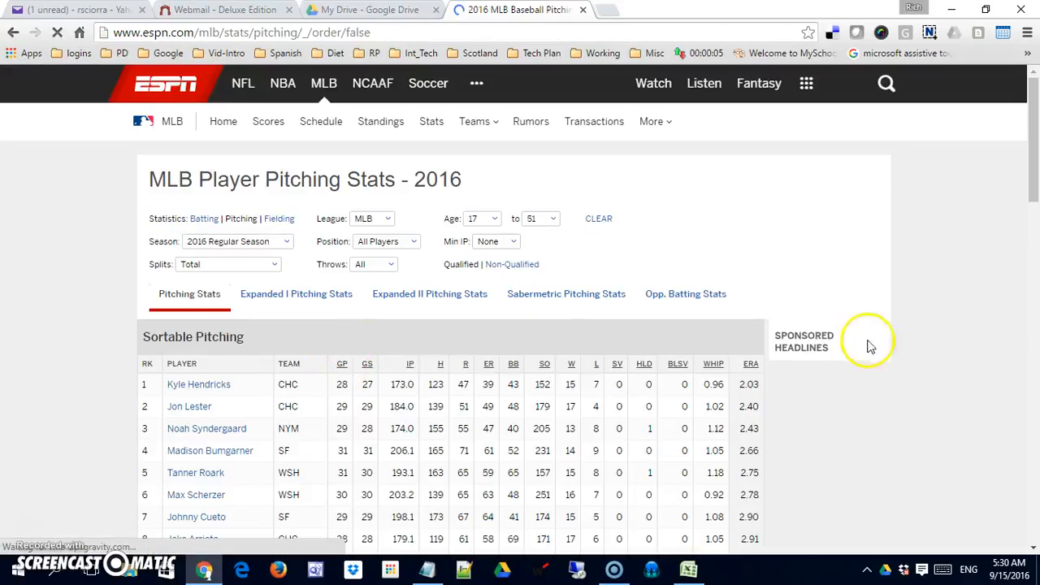
# Select and copy the whole Sortable Pitching table, from the RK header through the row ranked 40.
pyautogui.scroll(-10, 913, 371)
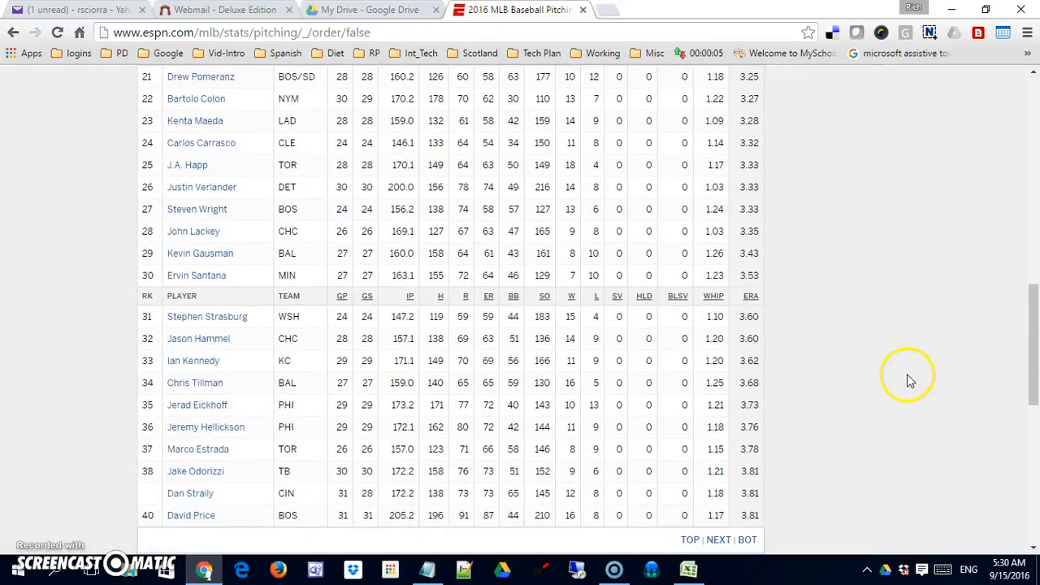
pyautogui.scroll(-1, 909, 380)
pyautogui.scroll(8, 905, 380)
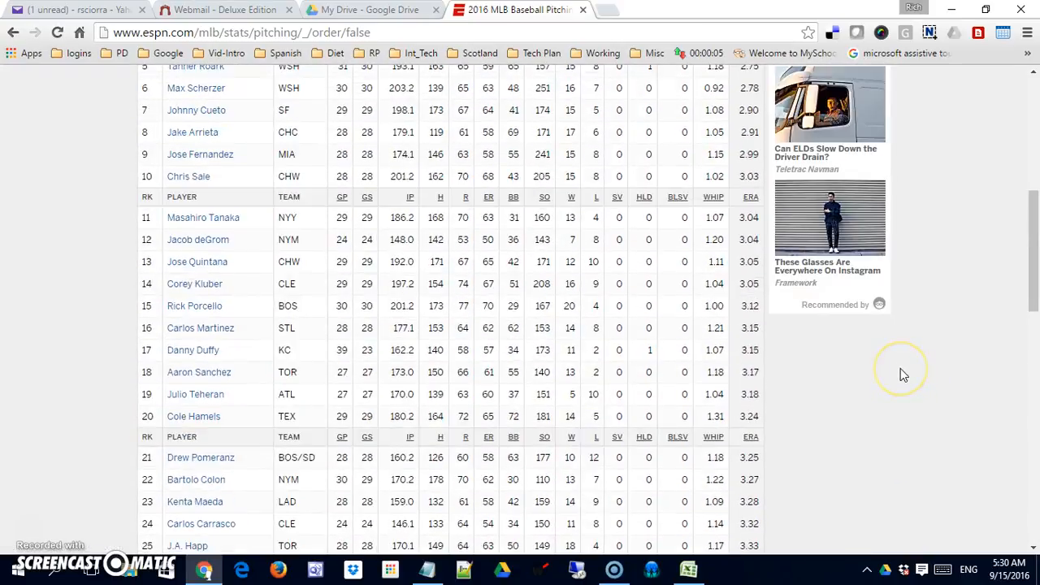
pyautogui.scroll(2, 901, 374)
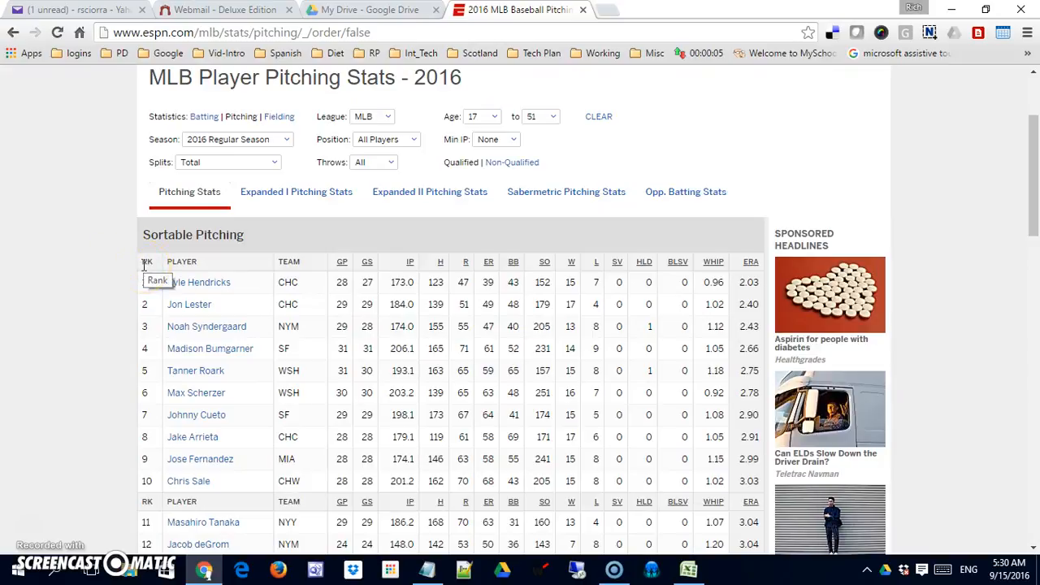
pyautogui.moveTo(145, 262); pyautogui.dragTo(758, 344)
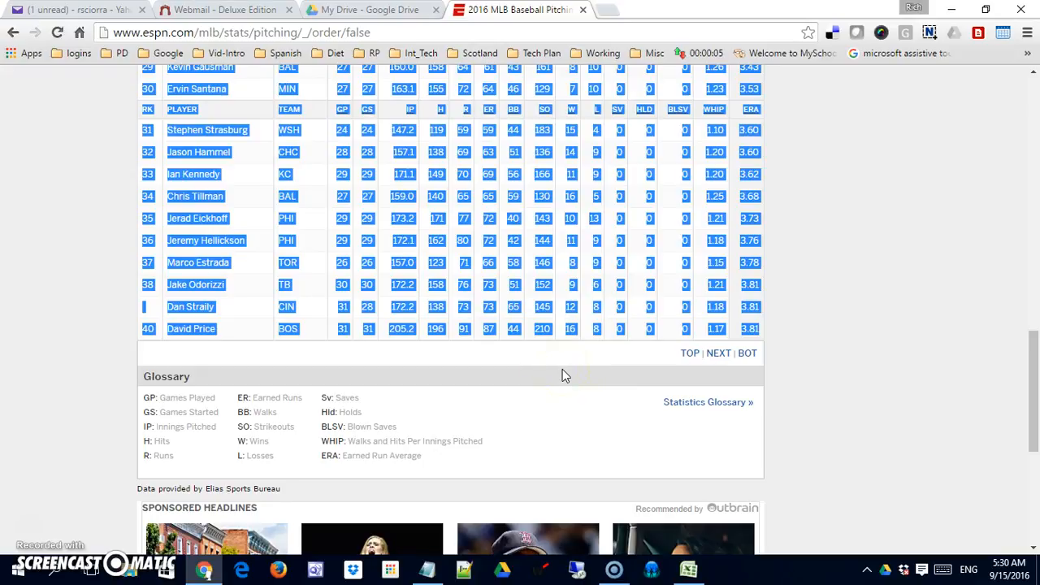
# Switch to Excel and paste the copied pitching table into the srt sheet starting at cell A1.
pyautogui.click(689, 568)
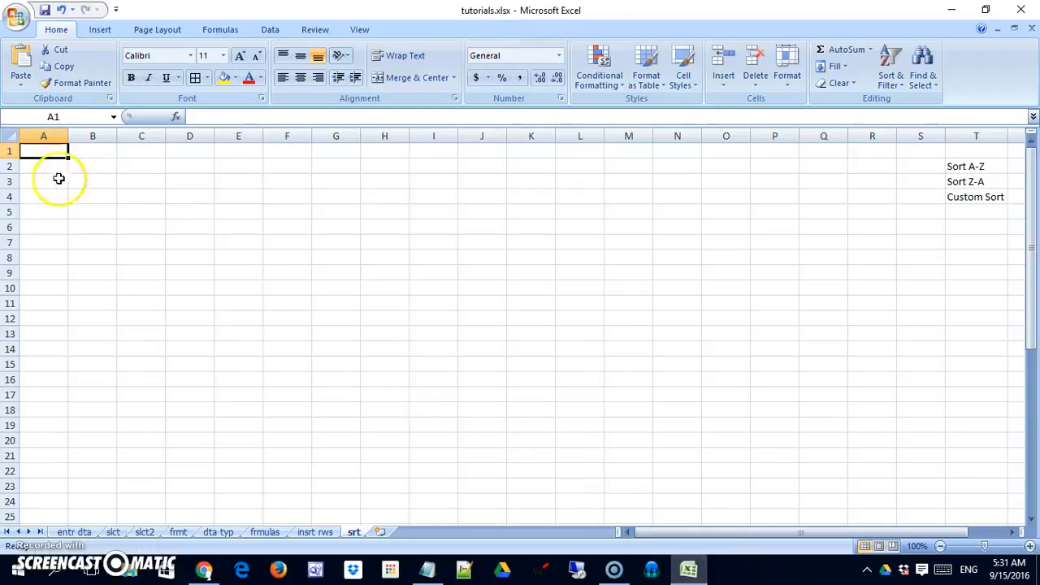
pyautogui.click(42, 154)
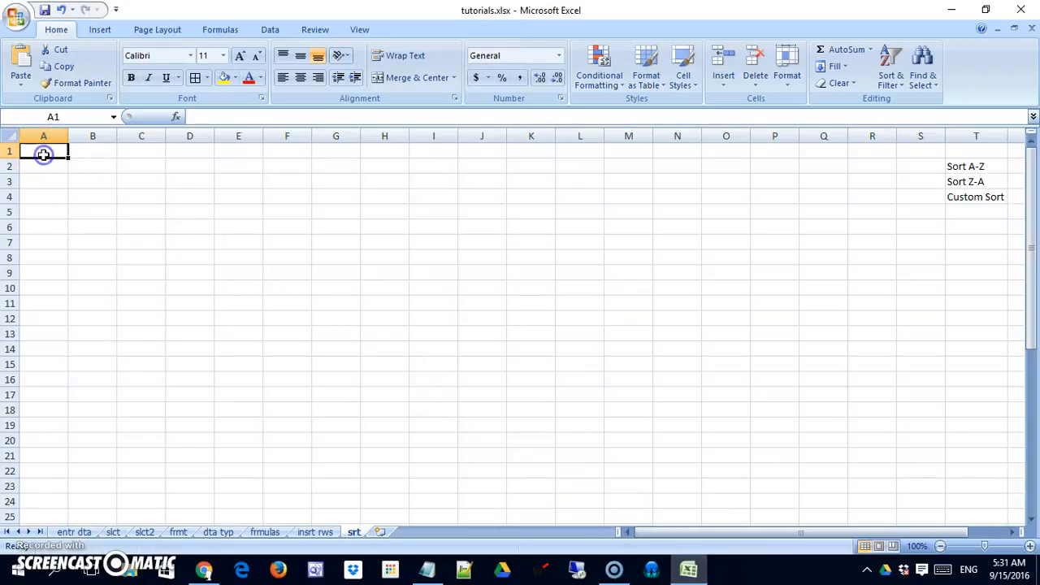
pyautogui.rightClick(43, 153)
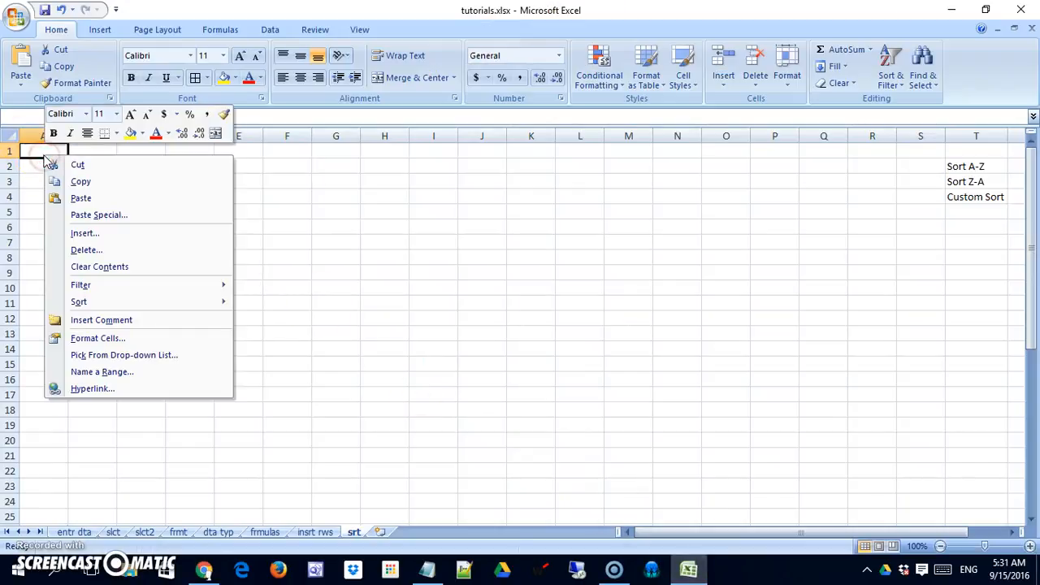
pyautogui.click(96, 199)
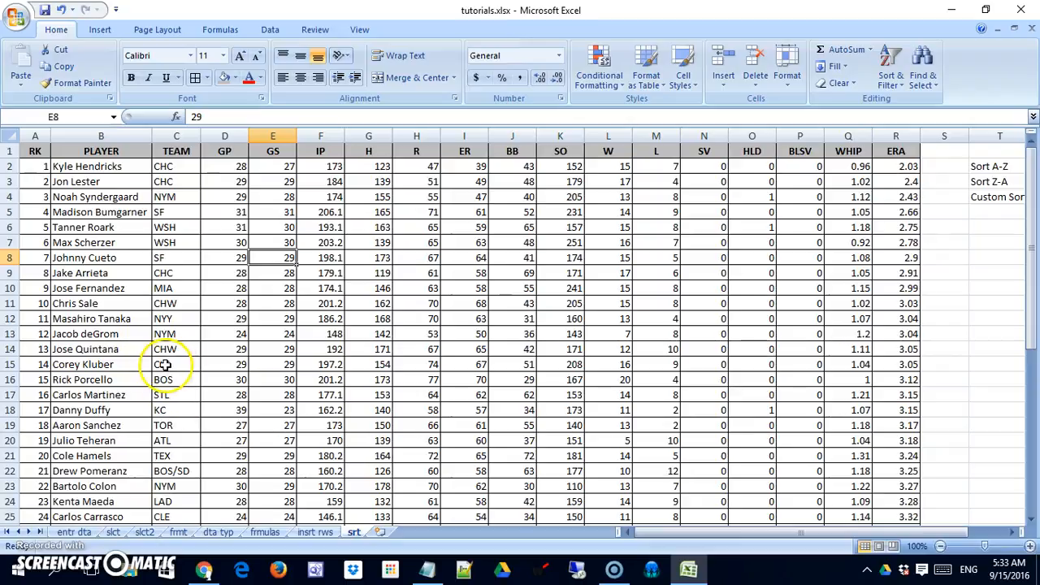
# Sort the pitching table by the TEAM column from A to Z and select the grouped CHC cells.
pyautogui.click(180, 166)
pyautogui.click(181, 208)
pyautogui.click(174, 286)
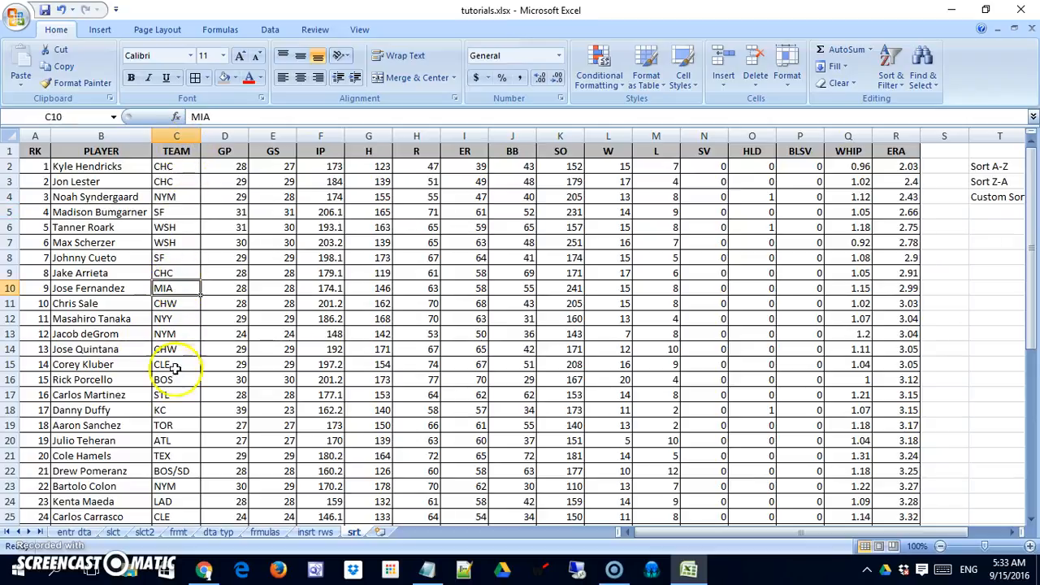
pyautogui.scroll(-6, 182, 322)
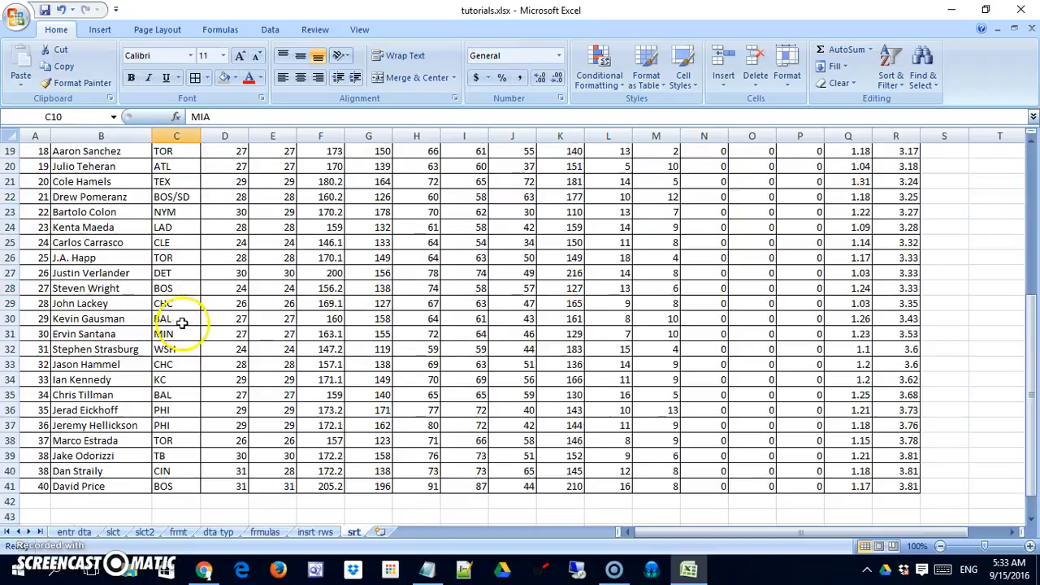
pyautogui.scroll(6, 180, 325)
pyautogui.click(180, 211)
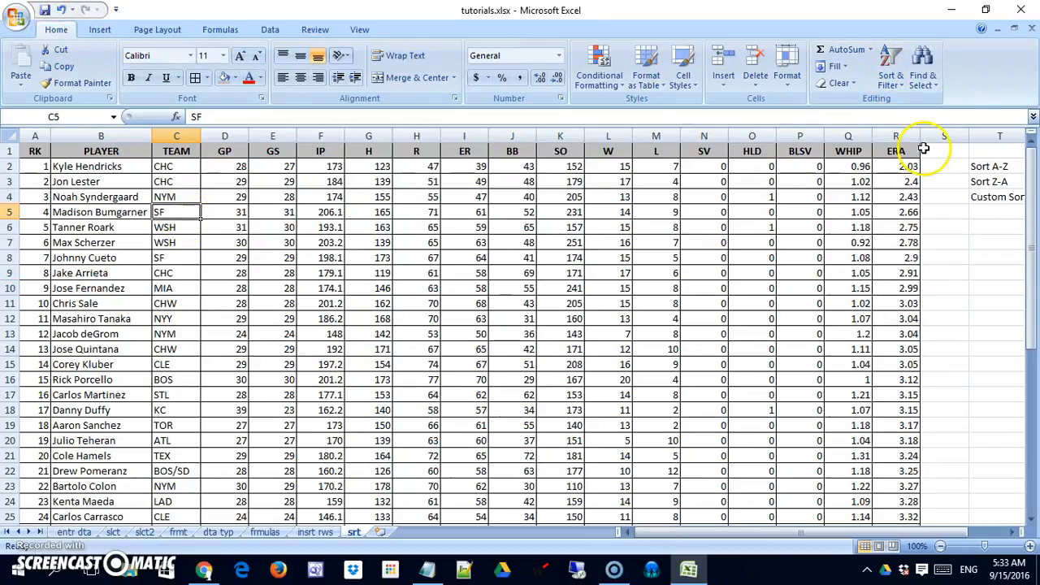
pyautogui.click(888, 81)
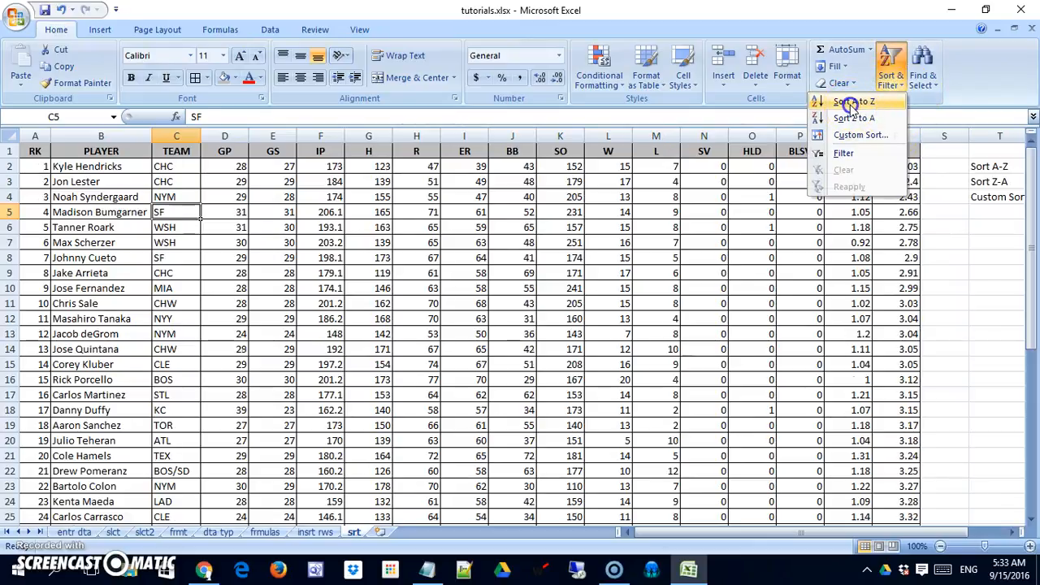
pyautogui.click(849, 104)
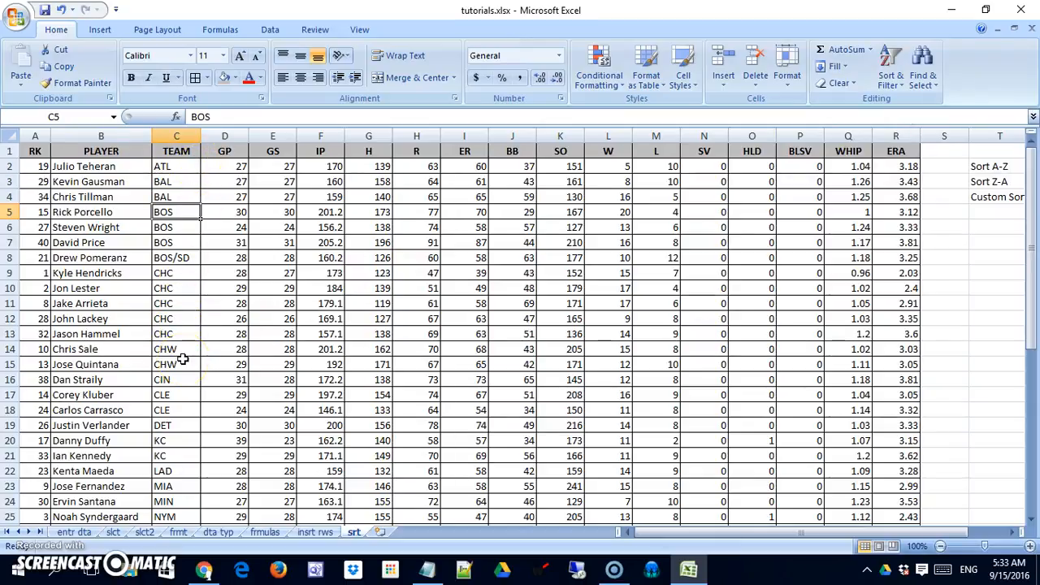
pyautogui.click(180, 166)
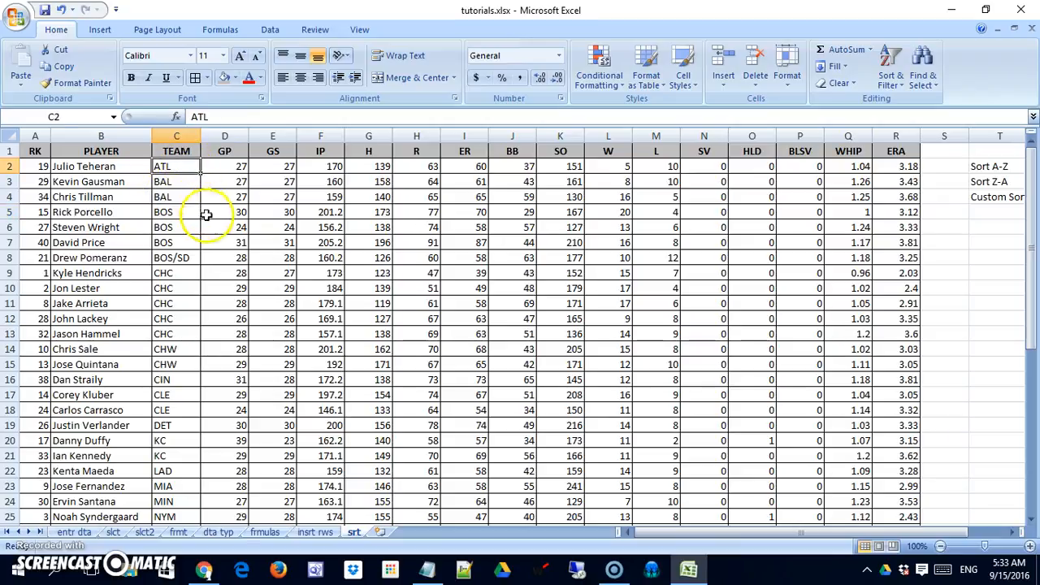
pyautogui.moveTo(174, 212); pyautogui.dragTo(190, 334)
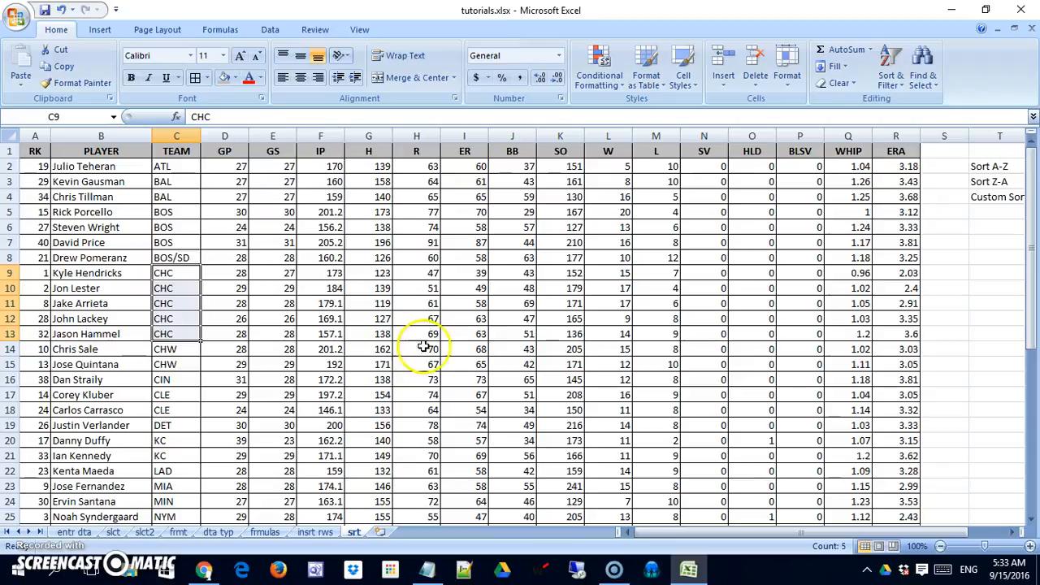
# Sort the pitching table by the GP column from smallest to largest and select the cells with the lowest value.
pyautogui.click(285, 271)
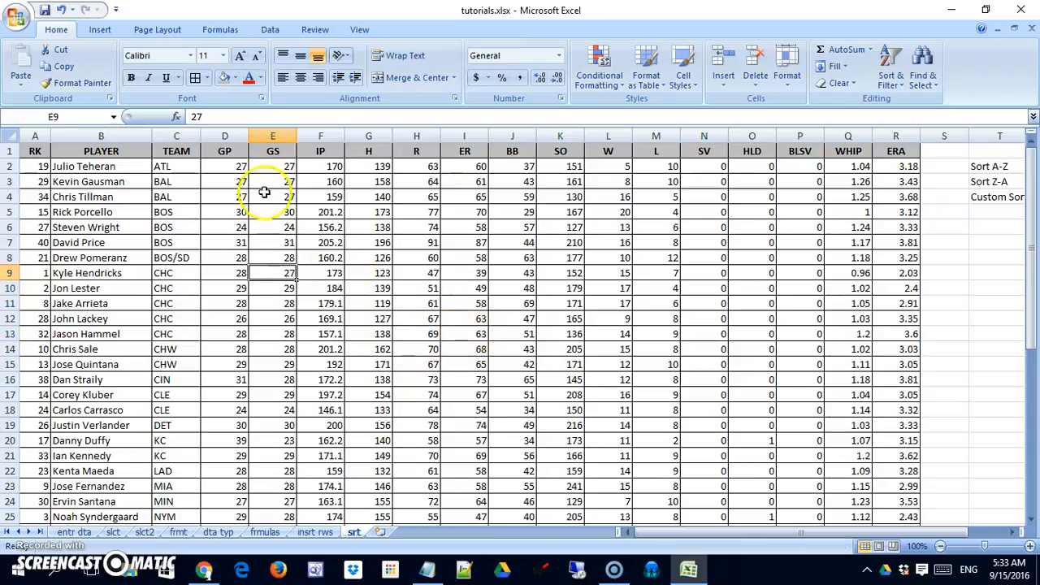
pyautogui.click(225, 166)
pyautogui.click(891, 78)
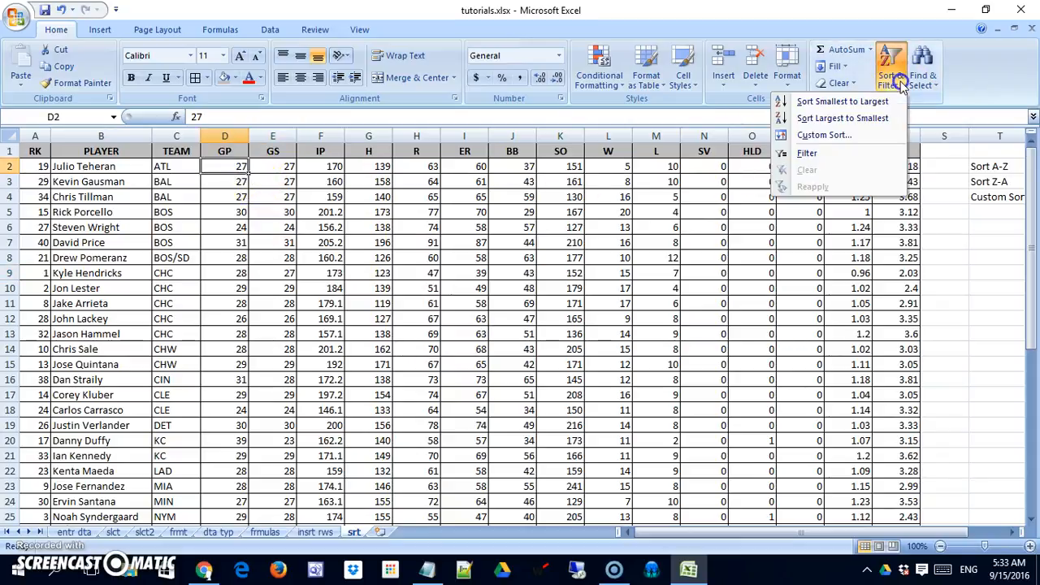
pyautogui.click(870, 103)
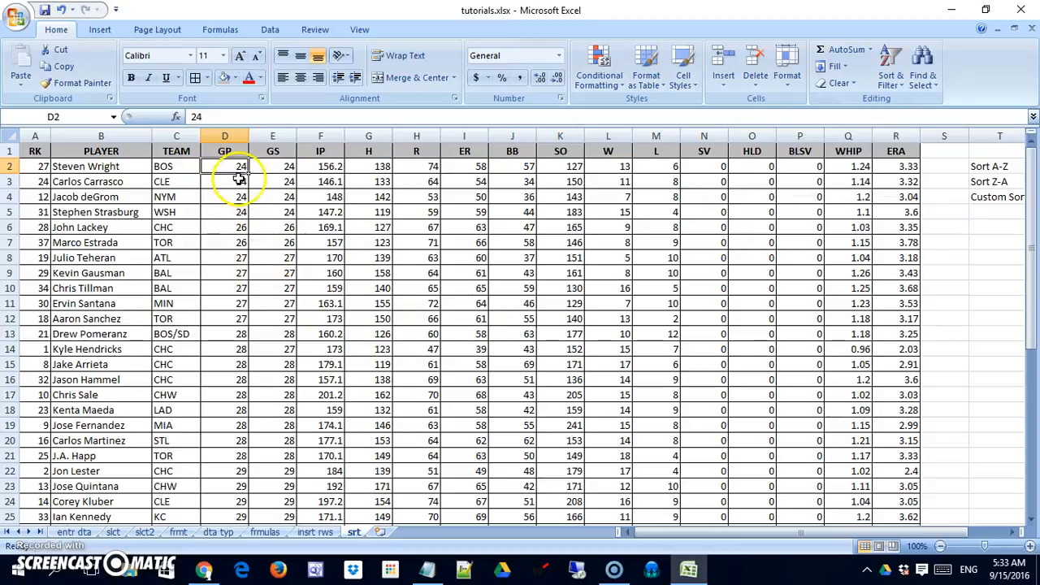
pyautogui.moveTo(233, 167); pyautogui.dragTo(239, 211)
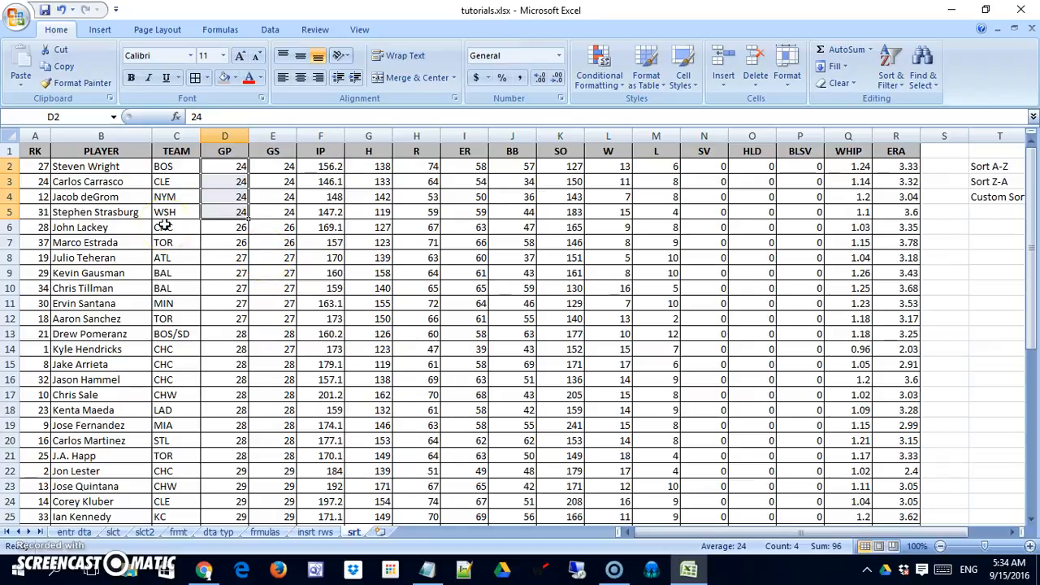
# Sort the pitching table by the GP column from largest to smallest.
pyautogui.click(235, 211)
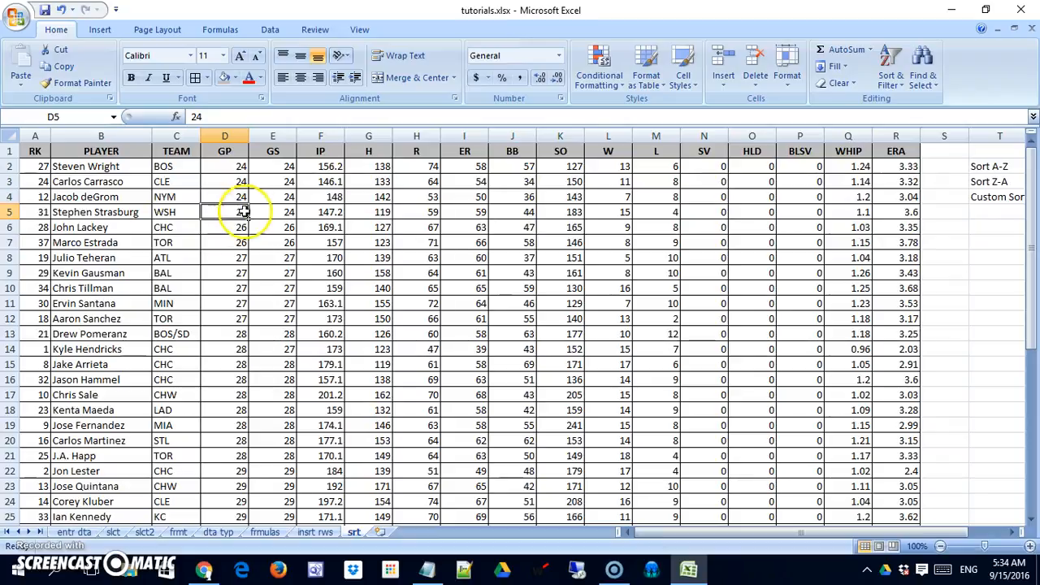
pyautogui.click(237, 394)
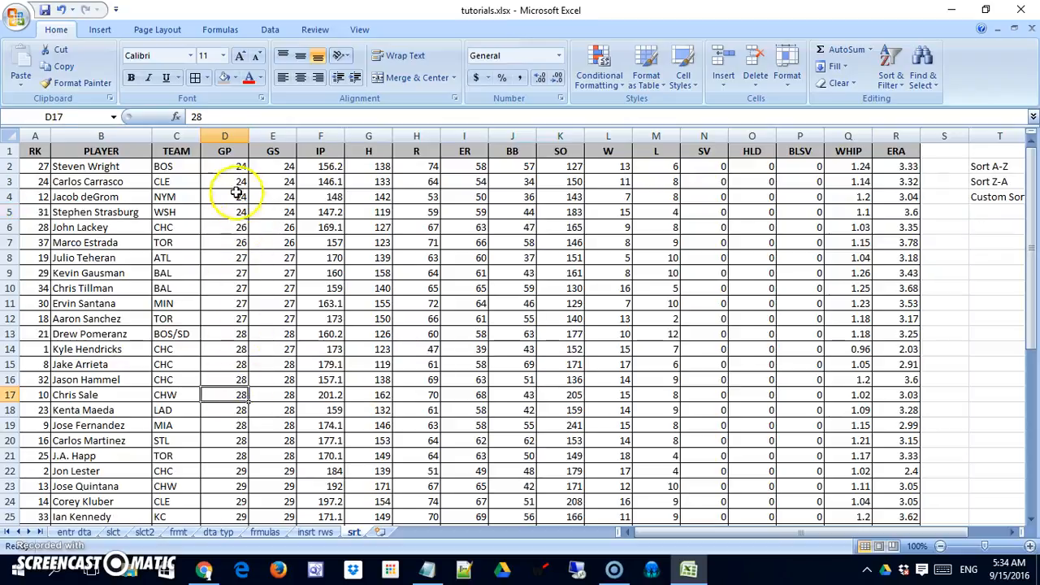
pyautogui.click(235, 169)
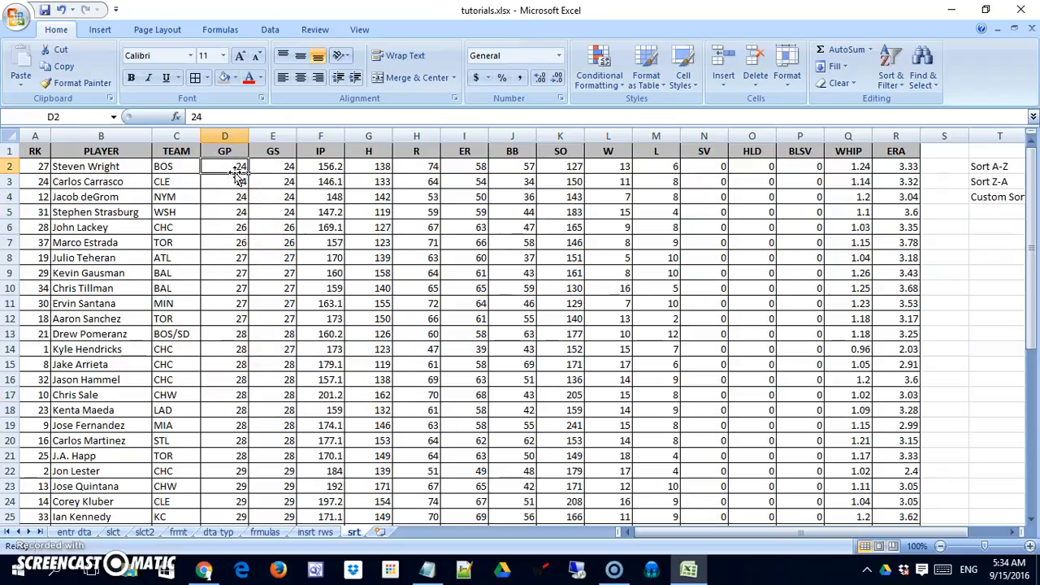
pyautogui.click(236, 501)
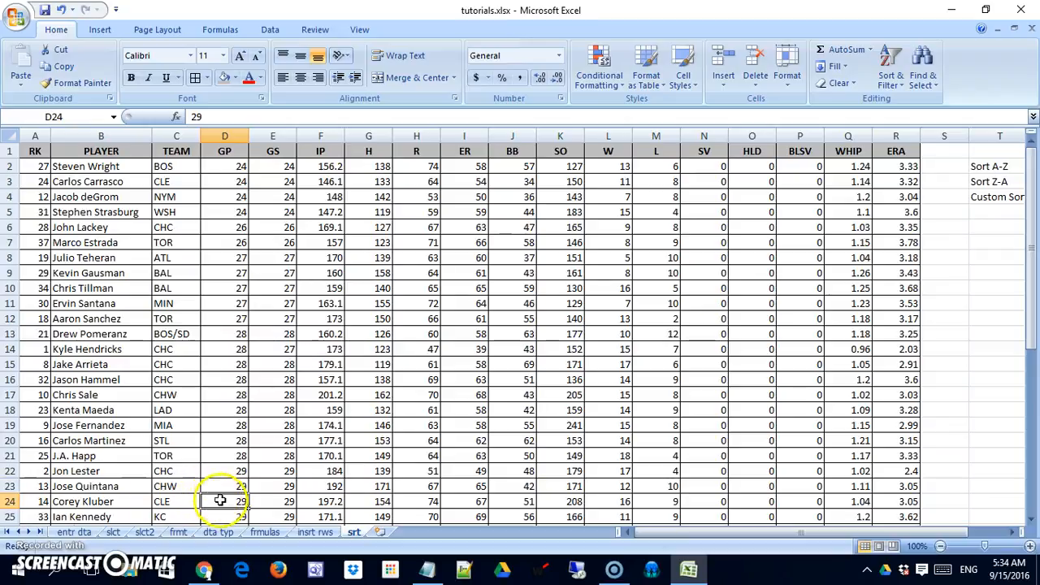
pyautogui.click(889, 81)
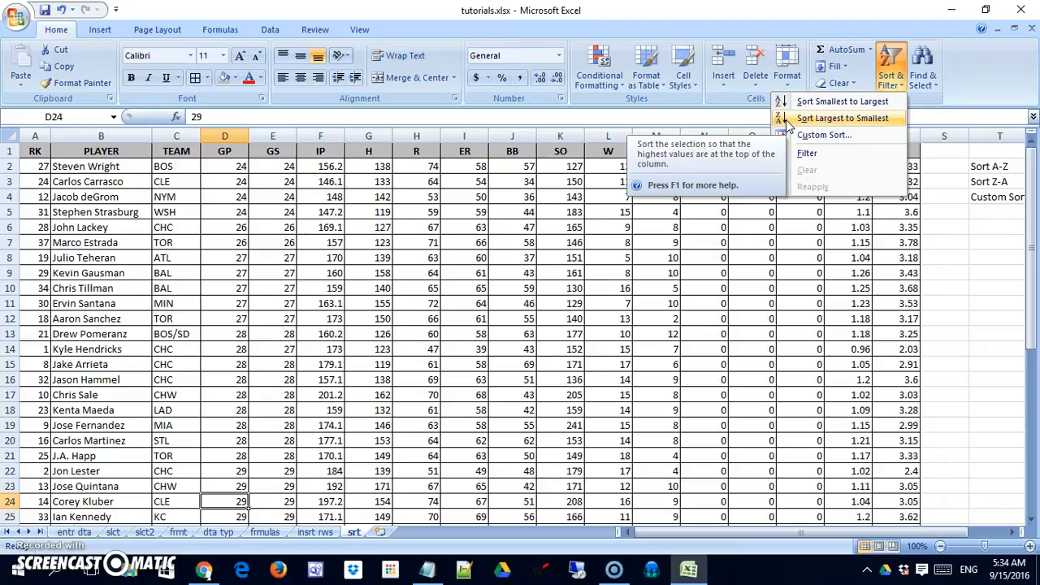
pyautogui.click(822, 121)
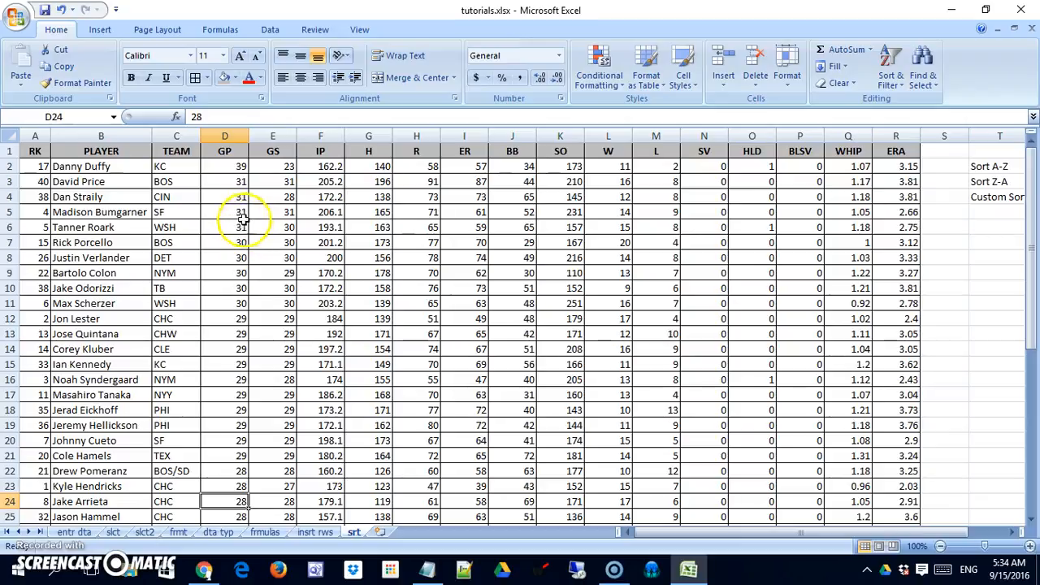
# Sort the pitching table by the RK column from smallest to largest.
pyautogui.click(891, 65)
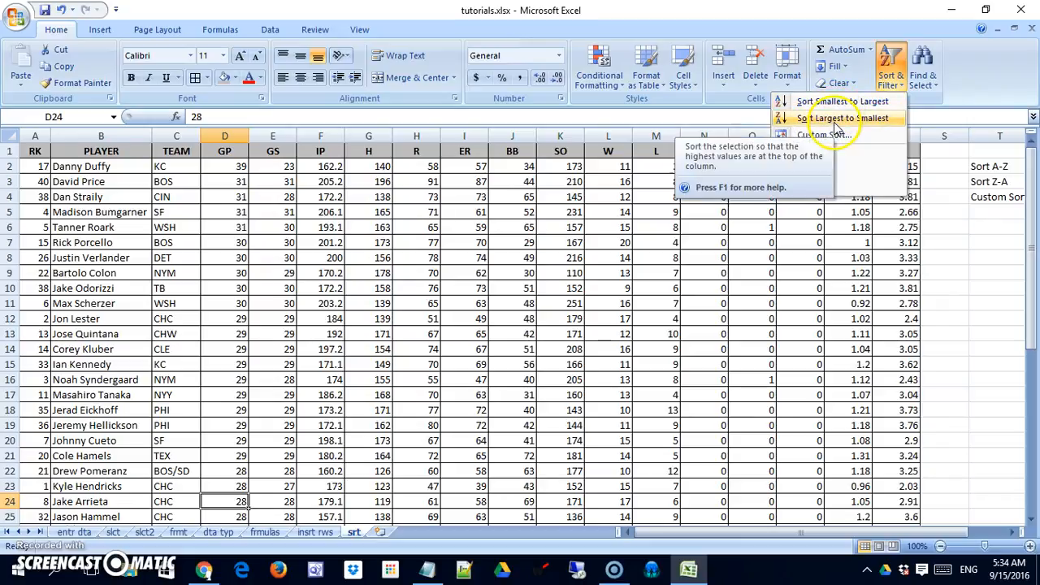
pyautogui.click(368, 285)
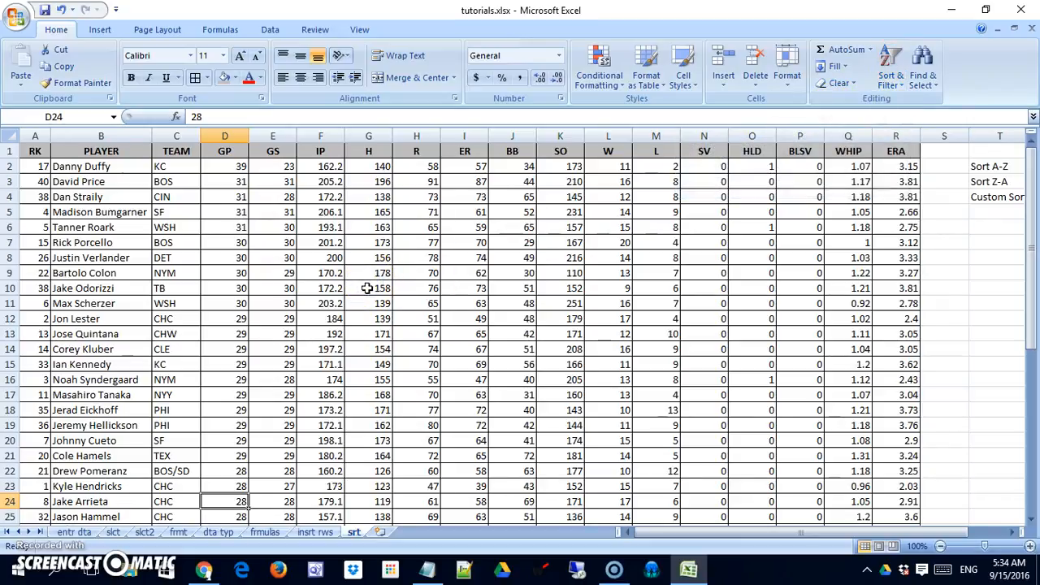
pyautogui.click(33, 165)
pyautogui.click(892, 87)
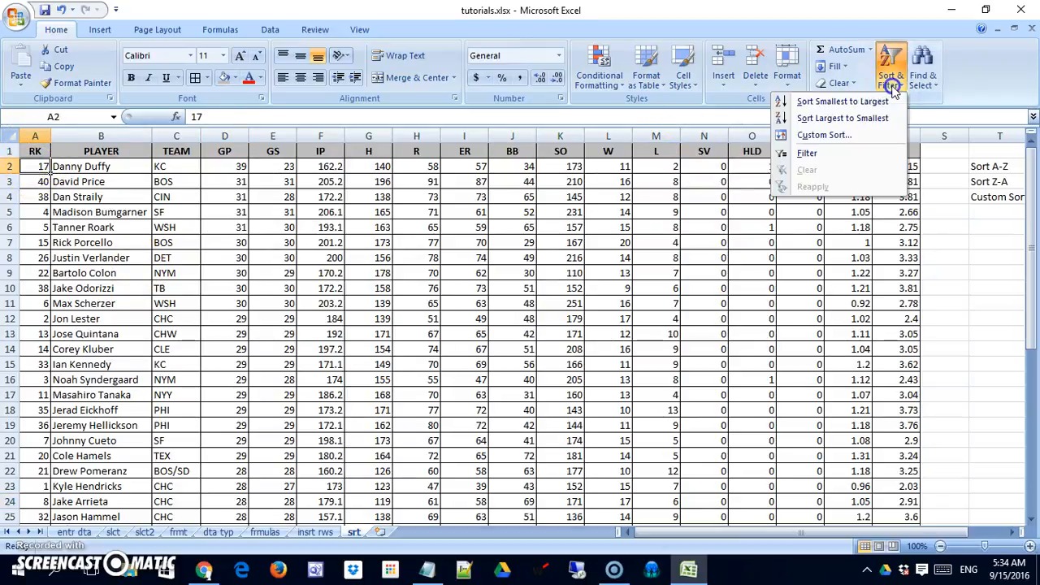
pyautogui.click(853, 102)
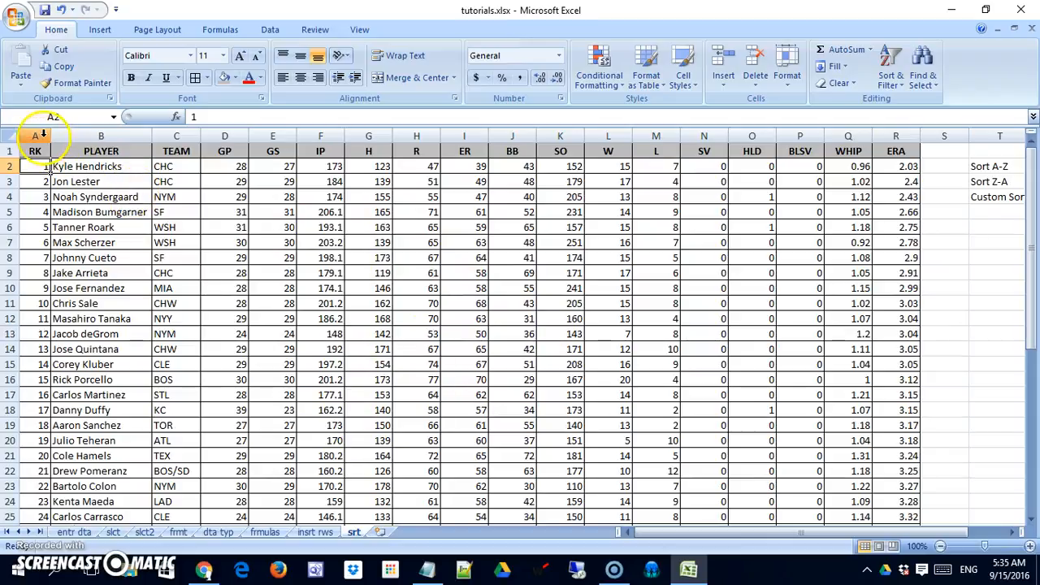
# Insert a new column before the RK column.
pyautogui.click(43, 134)
pyautogui.rightClick(43, 137)
pyautogui.click(99, 213)
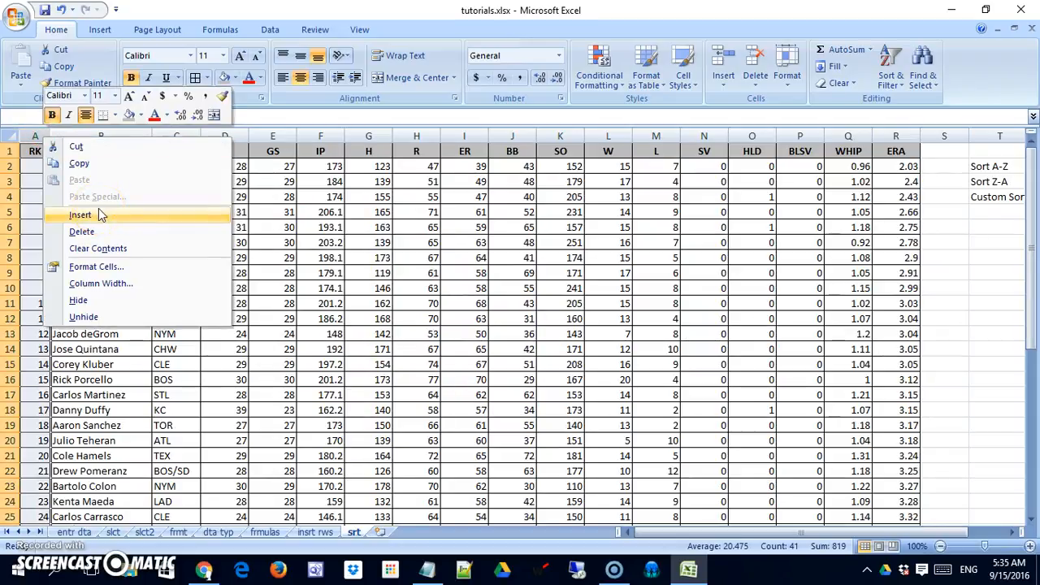
# Enter the header "Orig Ord" in A1 and copy the RK header's formatting onto it with the Format Painter.
pyautogui.click(61, 151)
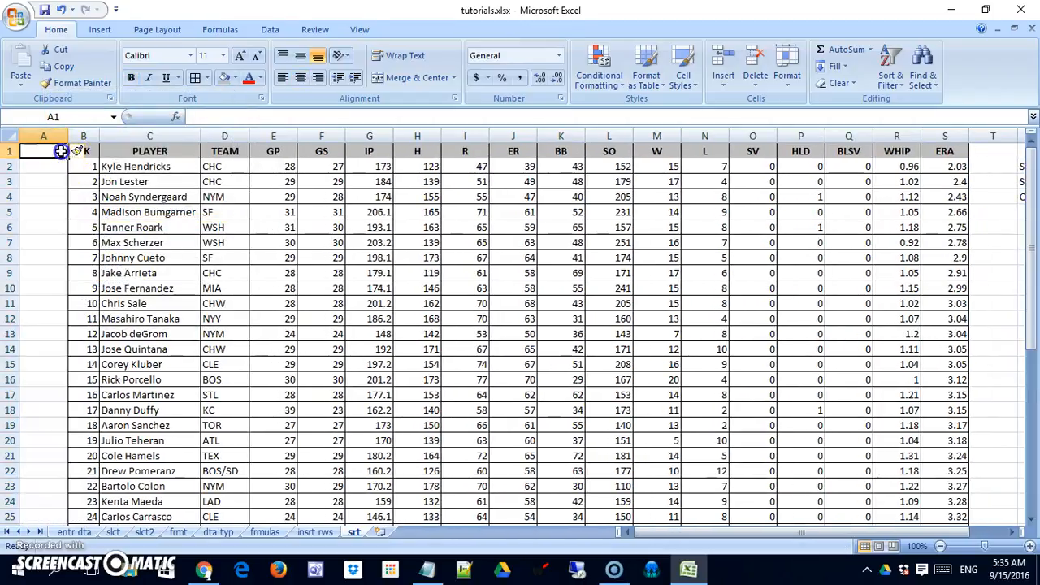
pyautogui.write('N')
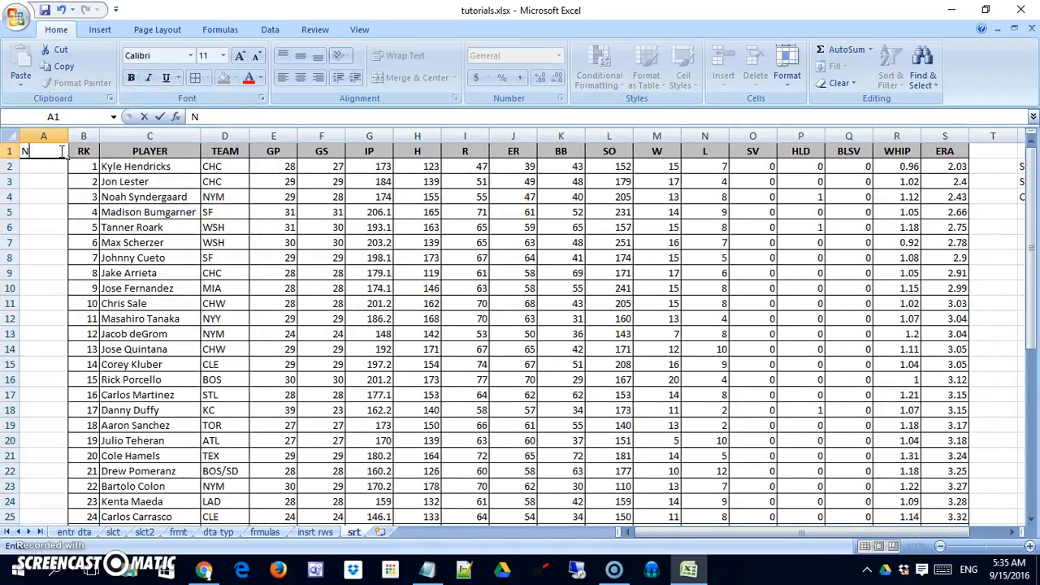
pyautogui.write('rig Ord')
pyautogui.press('Return')
pyautogui.click(82, 154)
pyautogui.click(81, 83)
pyautogui.click(47, 153)
# Fill the Orig Ord column from A2 to A41 with a series starting at 1.
pyautogui.click(50, 164)
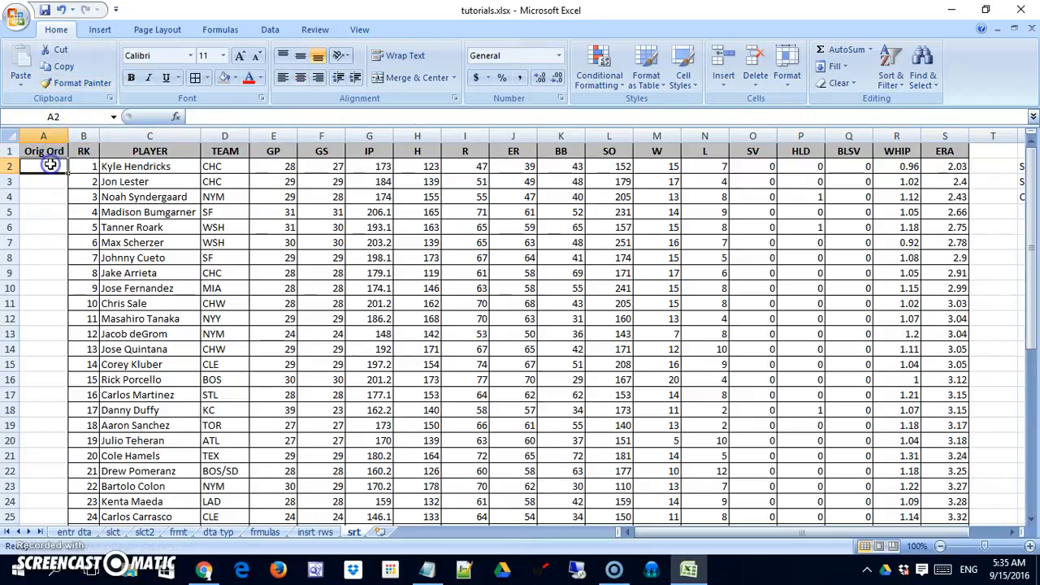
pyautogui.write('1')
pyautogui.click(63, 208)
pyautogui.click(53, 167)
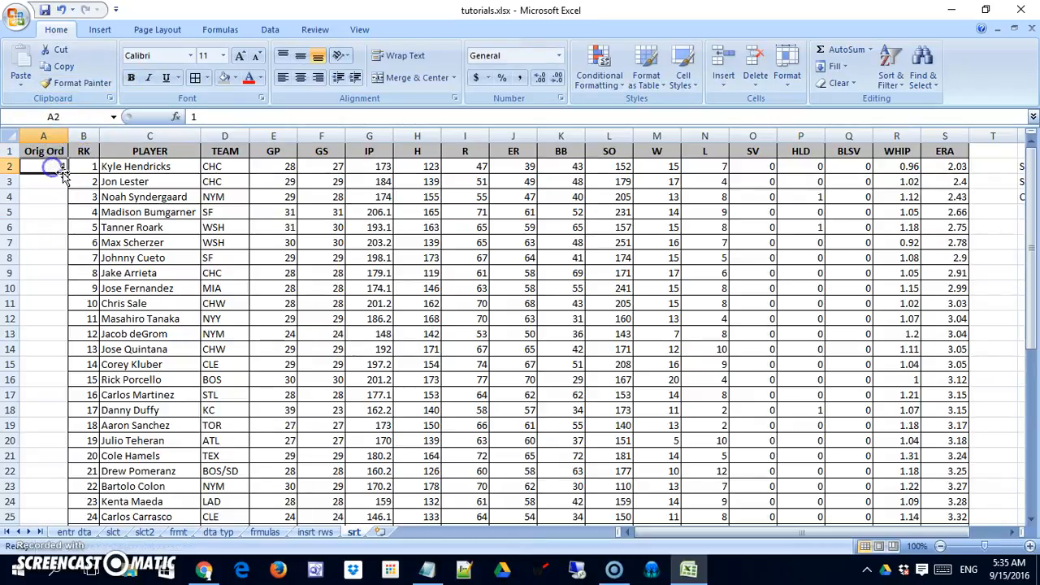
pyautogui.moveTo(67, 170); pyautogui.dragTo(49, 489)
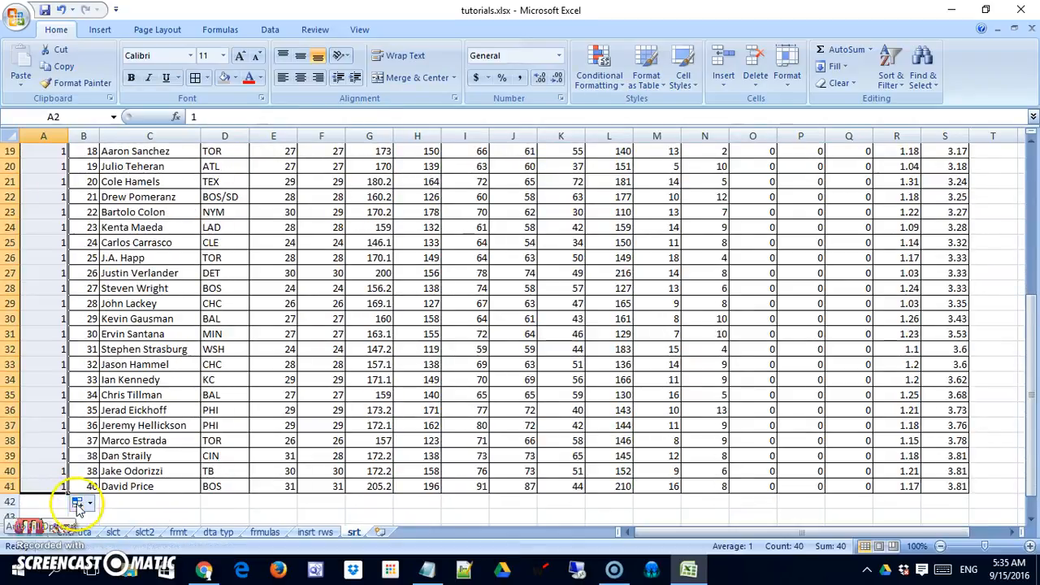
pyautogui.click(77, 503)
pyautogui.click(49, 449)
pyautogui.scroll(-8, 54, 459)
pyautogui.scroll(-2, 57, 461)
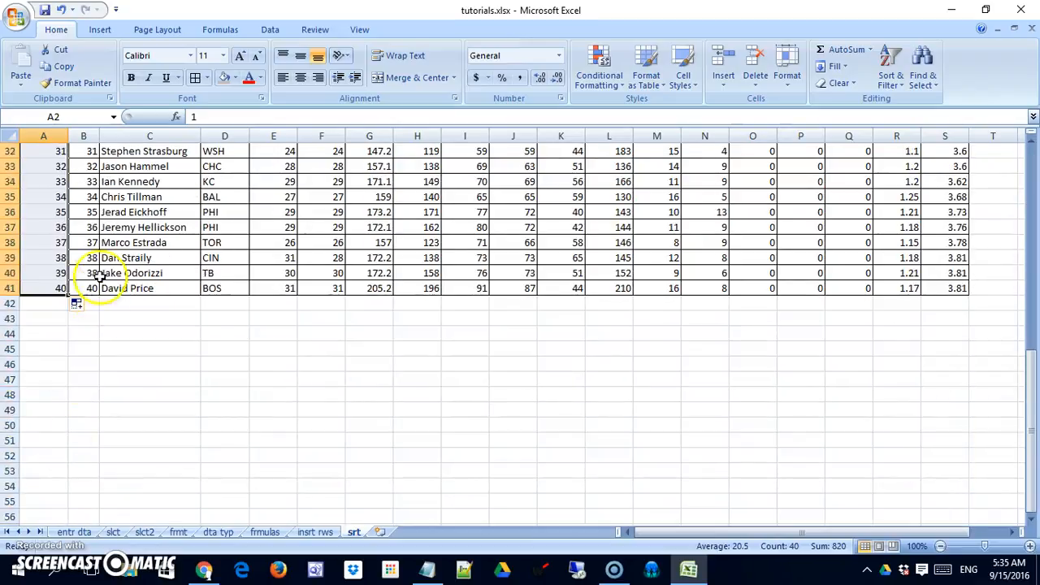
pyautogui.scroll(10, 98, 295)
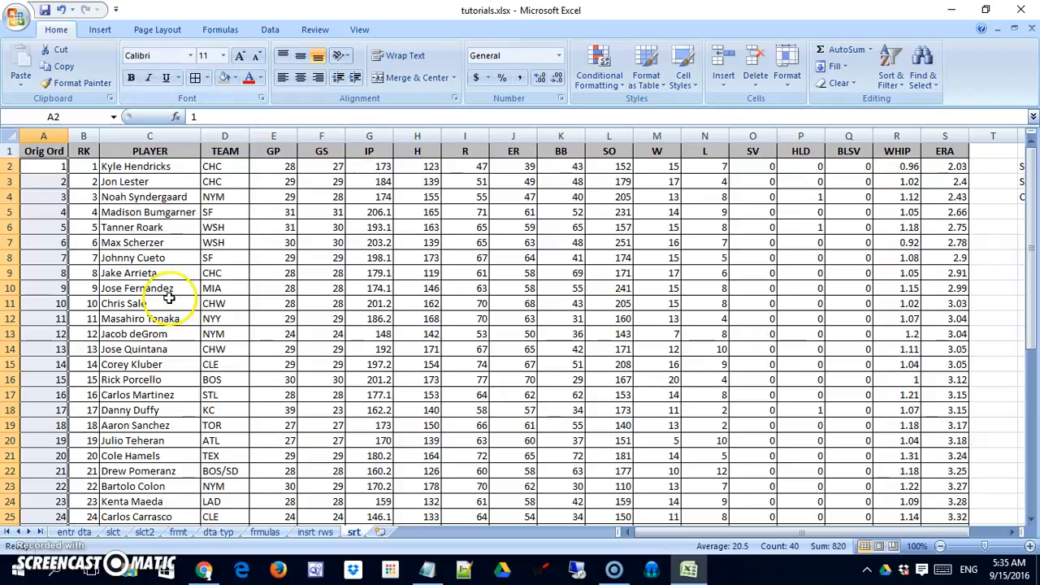
# Swap the Orig Ord numbers of the two pitchers tied at rank 38, entering 39 in A39 and 38 in A40.
pyautogui.click(168, 296)
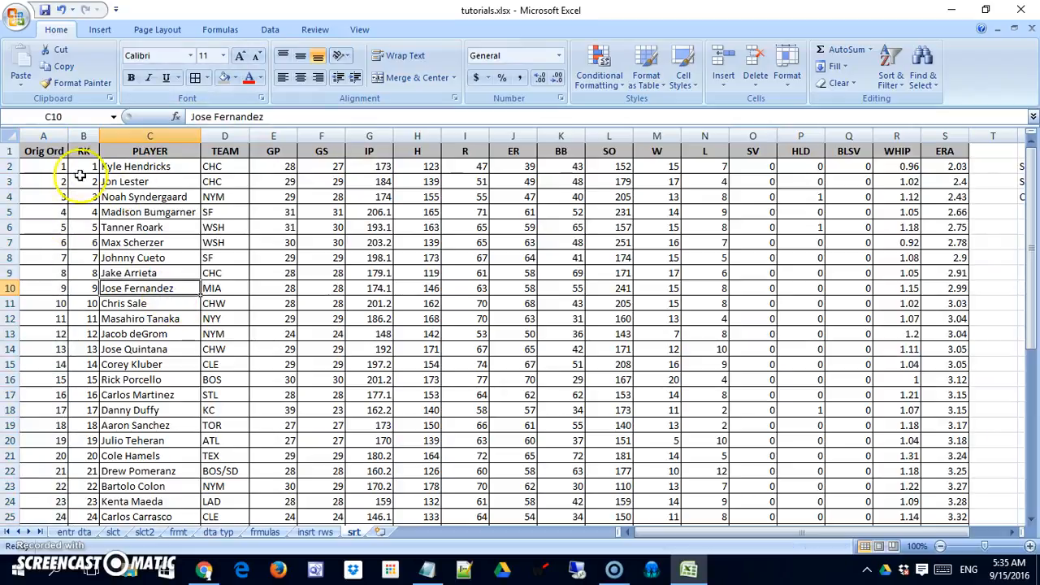
pyautogui.scroll(-5, 82, 244)
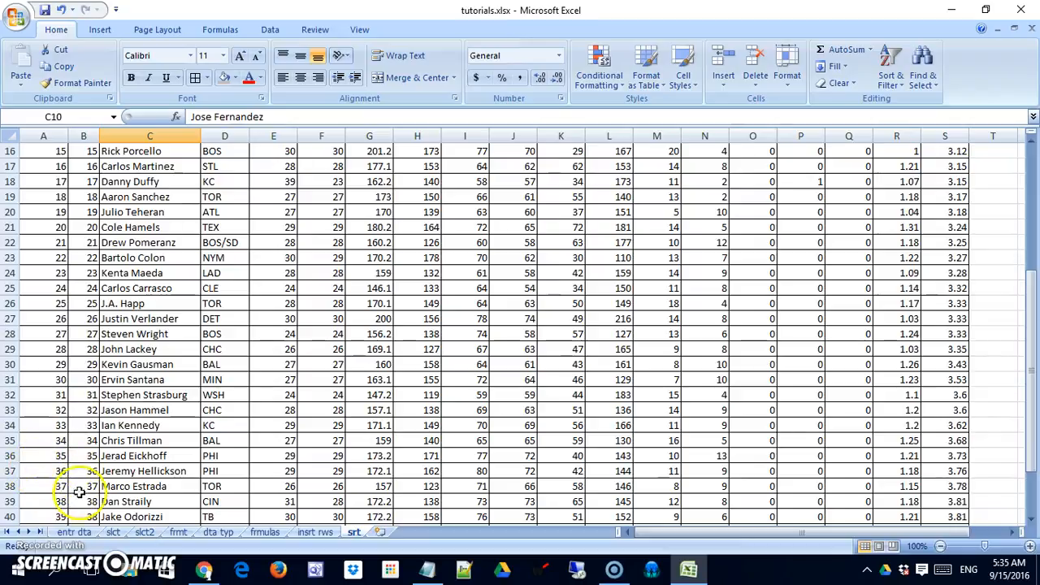
pyautogui.scroll(-4, 77, 484)
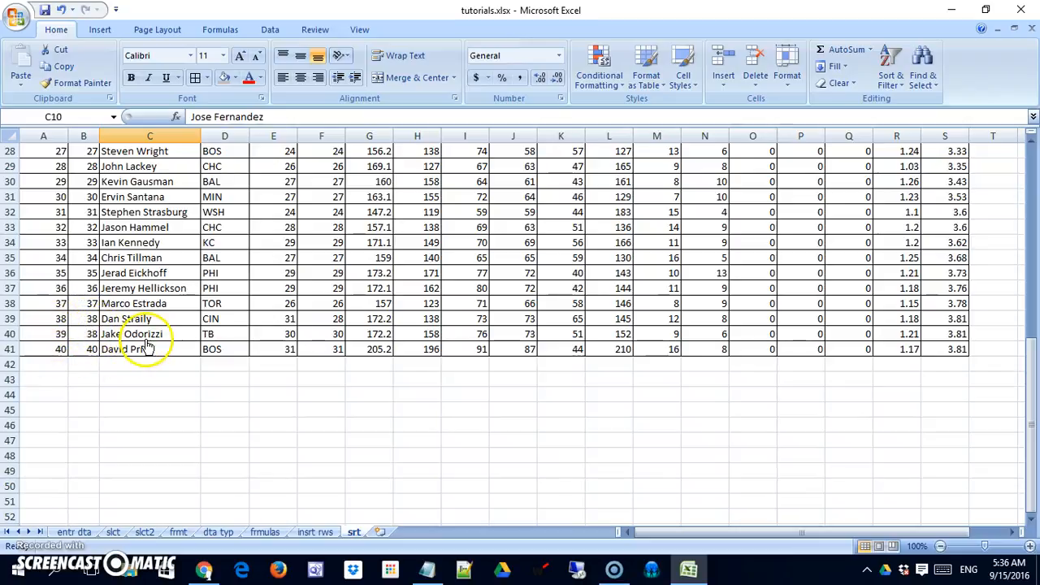
pyautogui.click(47, 318)
pyautogui.write('3')
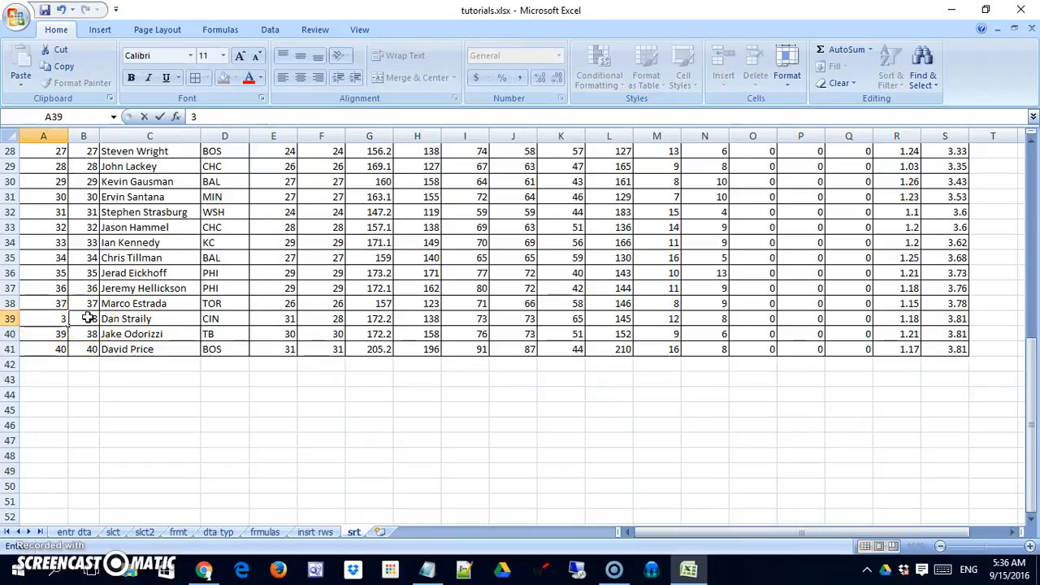
pyautogui.write('9')
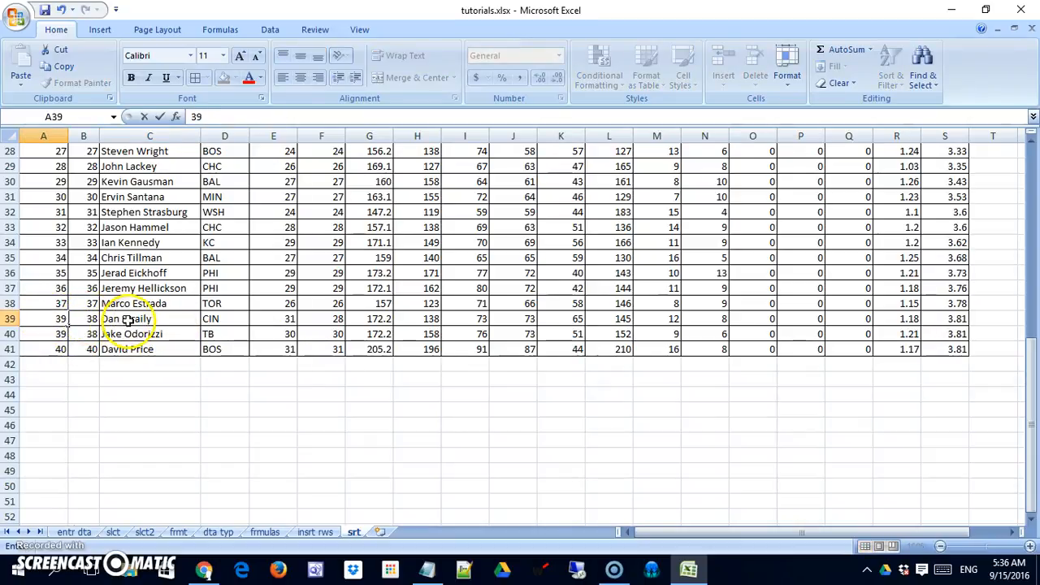
pyautogui.click(59, 333)
pyautogui.write('3')
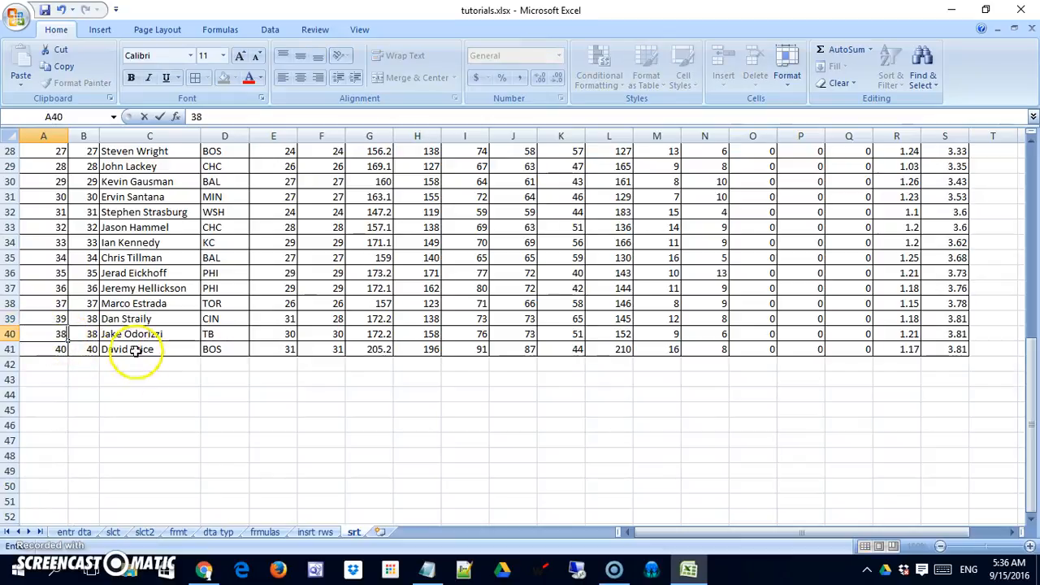
# Sort the table by the Orig Ord column from smallest to largest and check the last rows.
pyautogui.scroll(5, 134, 342)
pyautogui.scroll(4, 134, 329)
pyautogui.click(43, 181)
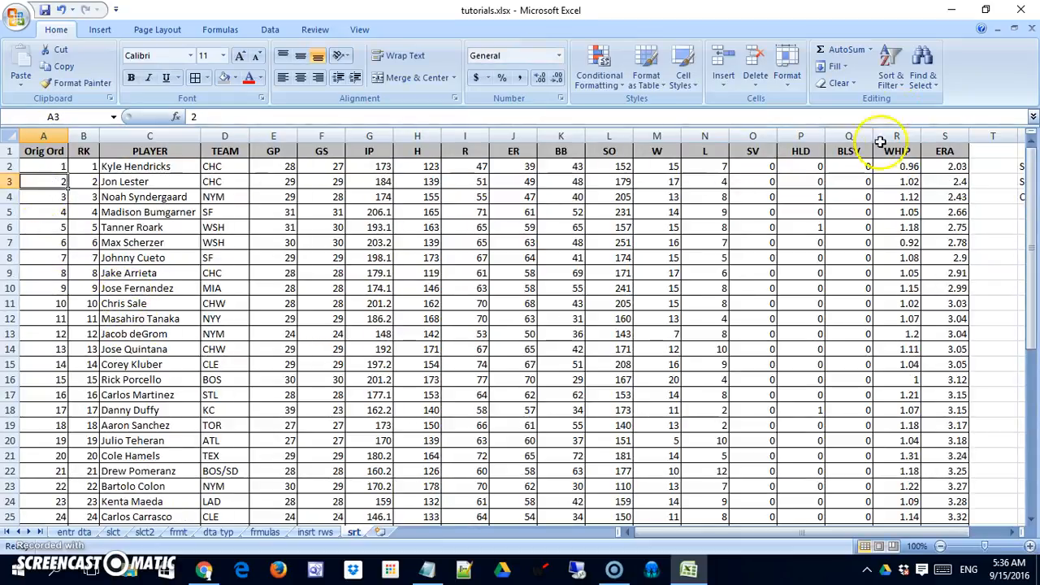
pyautogui.click(890, 69)
pyautogui.click(882, 103)
pyautogui.scroll(-8, 476, 232)
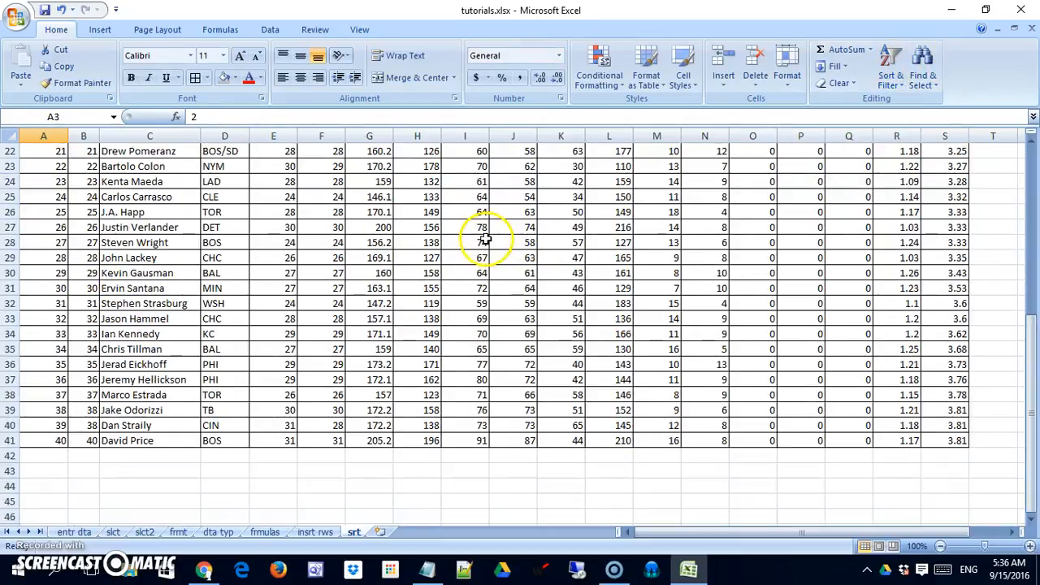
pyautogui.scroll(8, 472, 241)
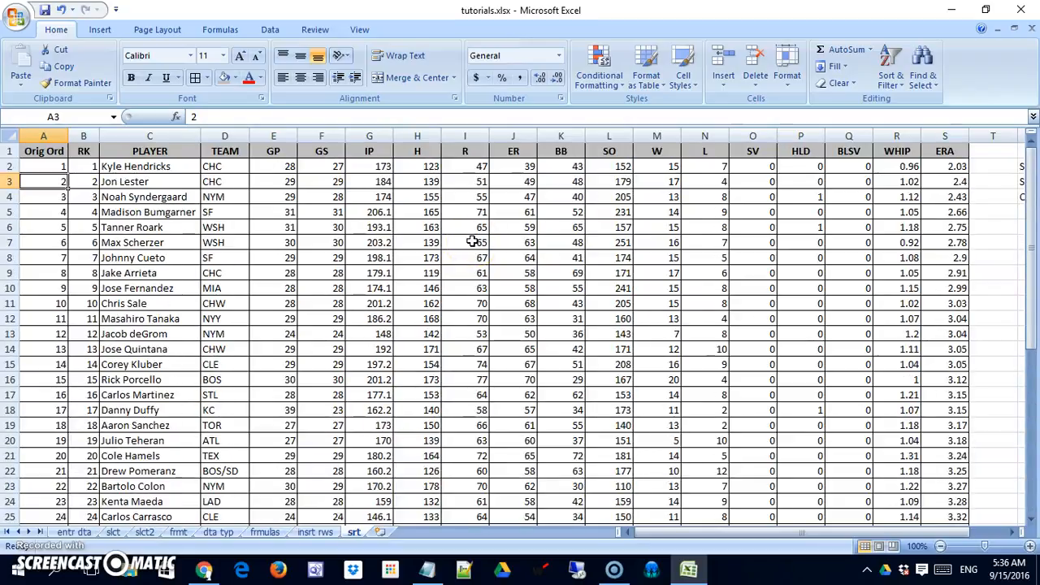
# Sort the pitching table by the GP column from largest to smallest, starting from cell E2.
pyautogui.click(278, 167)
pyautogui.click(892, 75)
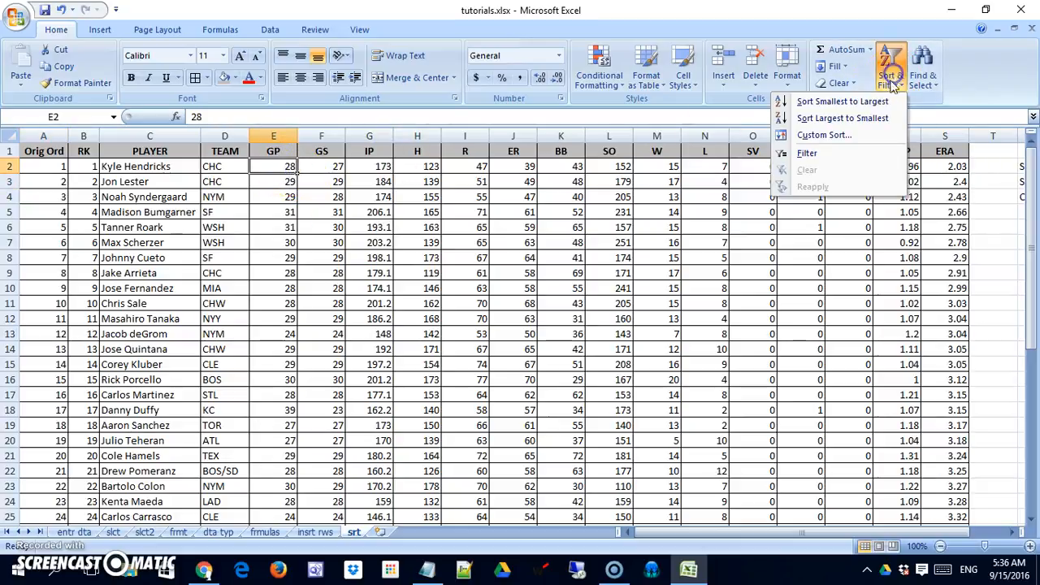
pyautogui.click(861, 123)
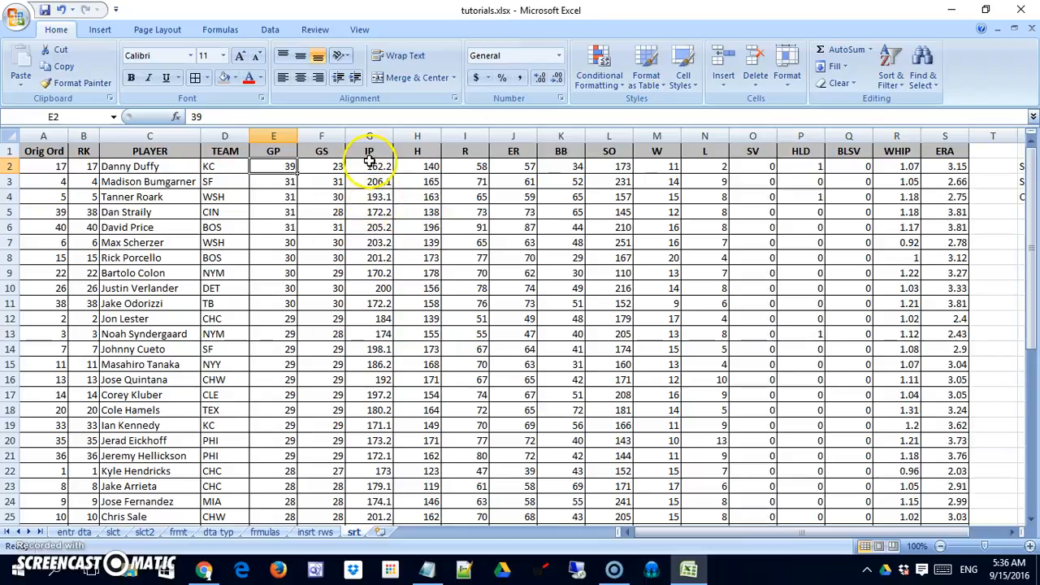
# Select E3:G6 and examine the GS and IP values of the pitchers tied on games played.
pyautogui.click(289, 180)
pyautogui.moveTo(290, 180); pyautogui.dragTo(380, 231)
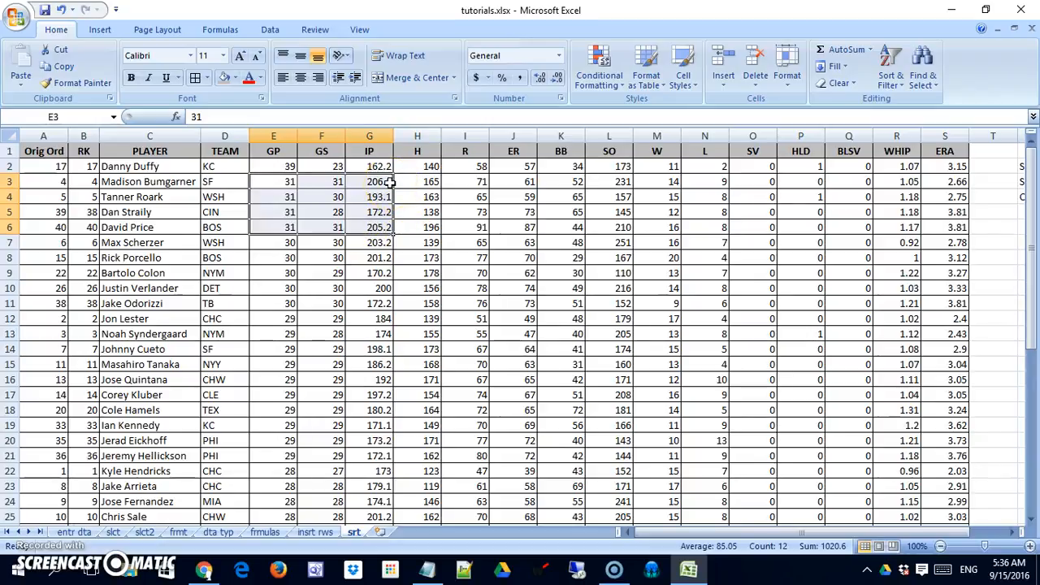
pyautogui.moveTo(389, 182); pyautogui.dragTo(390, 198)
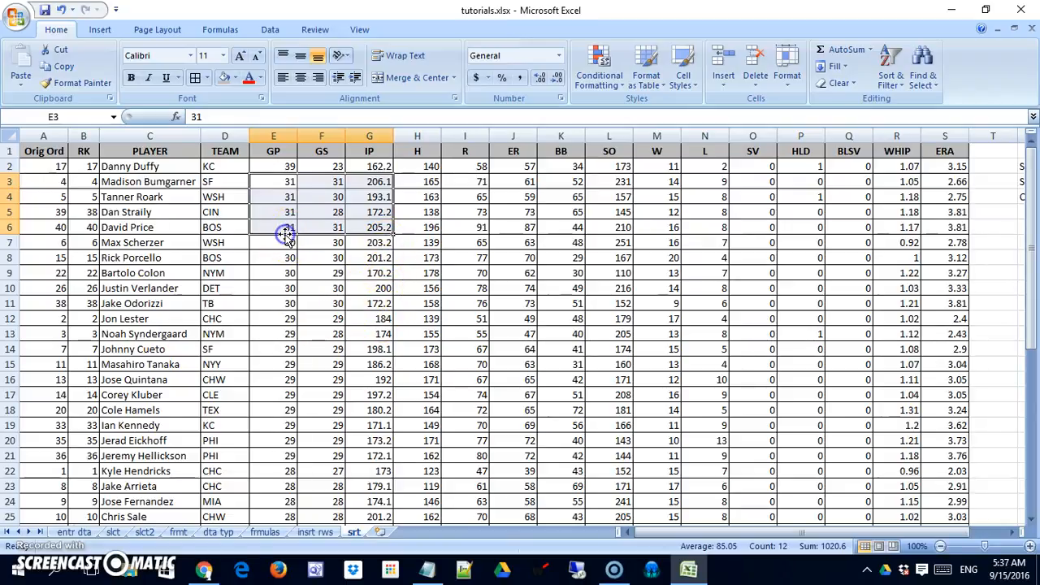
pyautogui.click(278, 212)
pyautogui.click(464, 201)
pyautogui.click(323, 259)
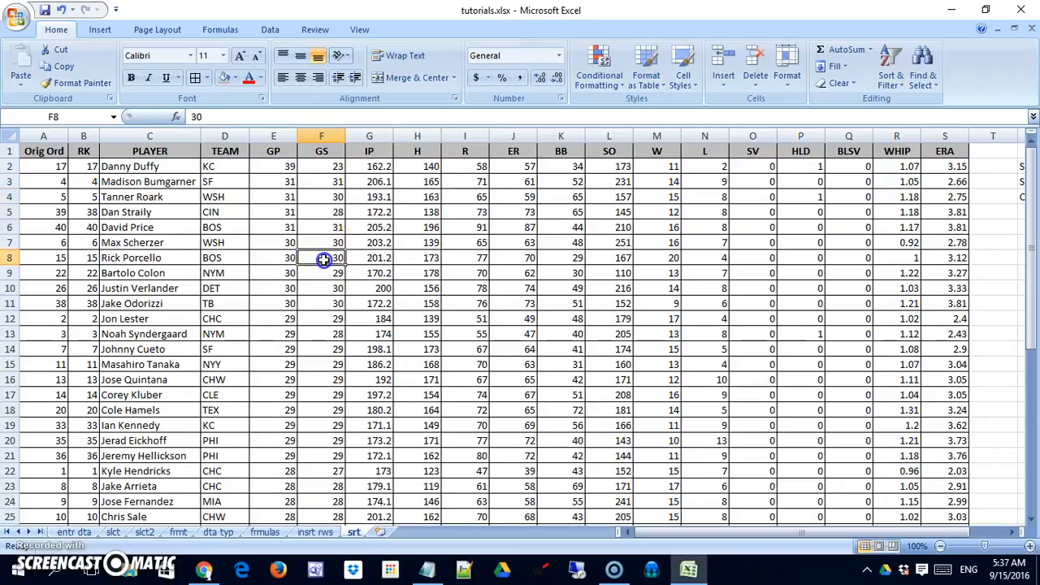
pyautogui.click(172, 257)
pyautogui.click(290, 258)
pyautogui.click(446, 243)
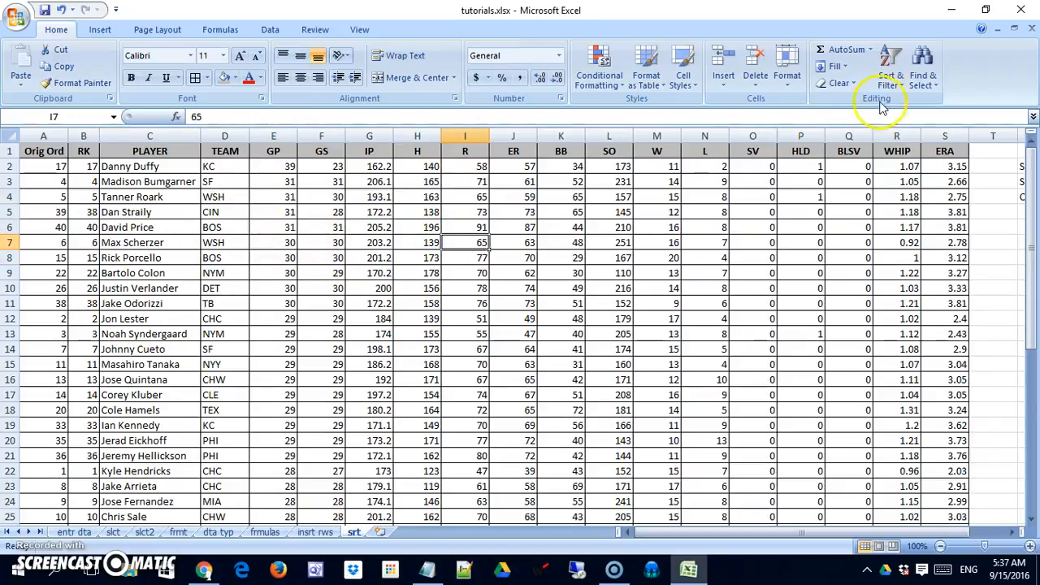
# Open the custom sort settings for the table and move the dialog up over the first rows.
pyautogui.click(890, 74)
pyautogui.click(867, 134)
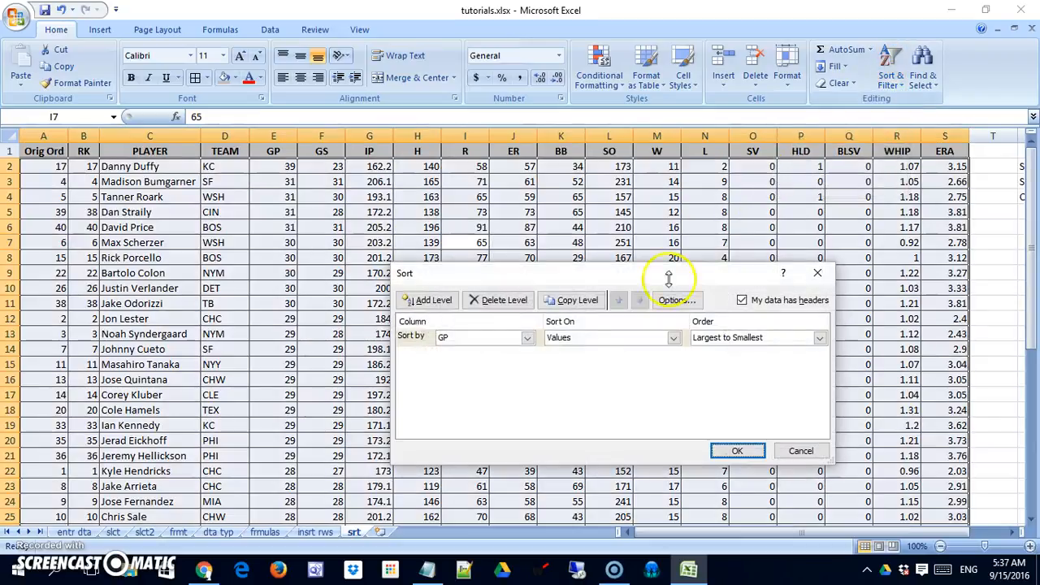
pyautogui.moveTo(678, 275); pyautogui.dragTo(588, 134)
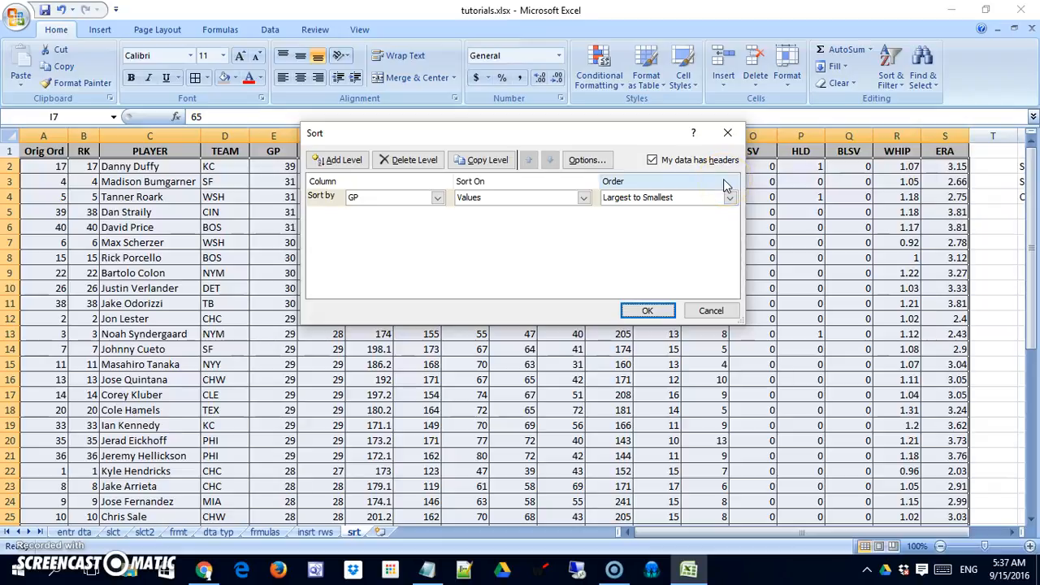
# Switch the data headers option off and back on, and browse the header names offered for sorting, keeping GP.
pyautogui.click(653, 160)
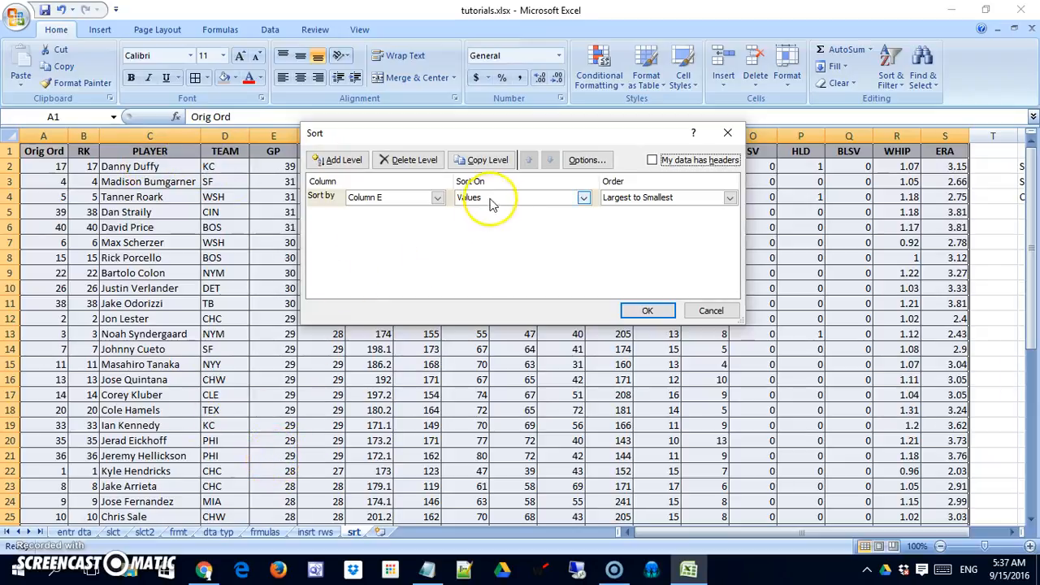
pyautogui.click(653, 160)
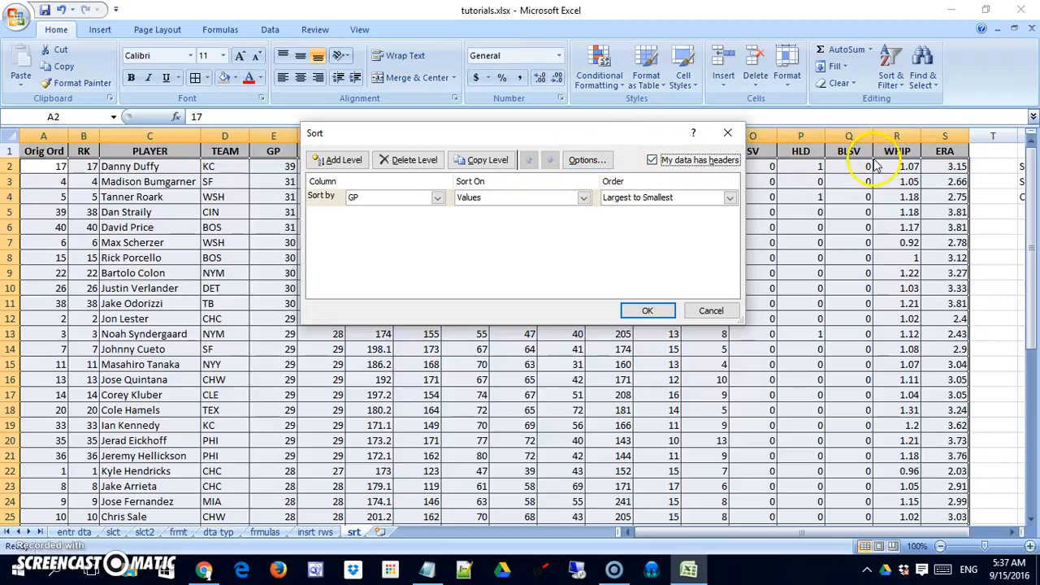
pyautogui.click(626, 250)
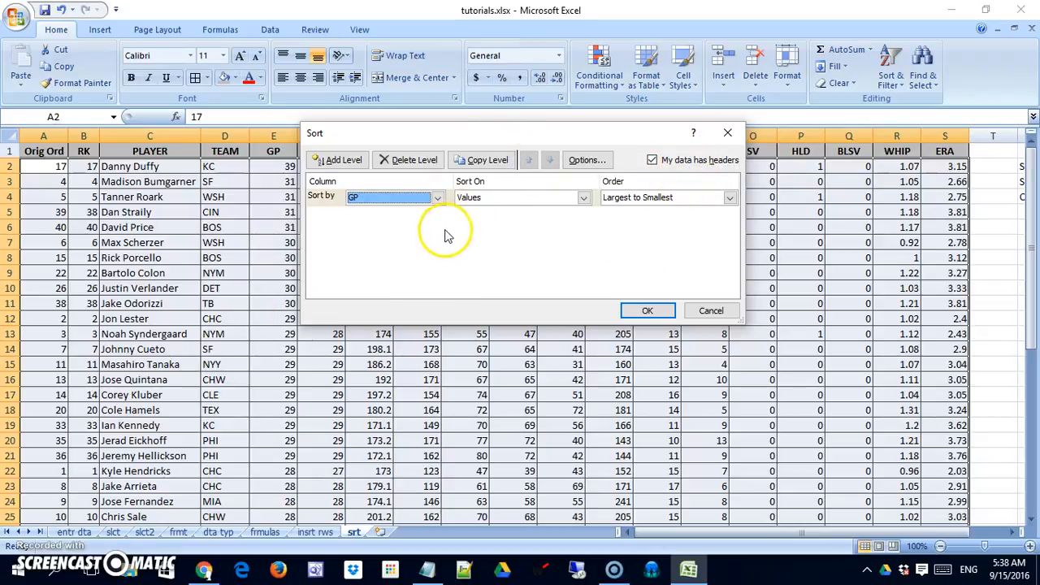
pyautogui.click(365, 203)
pyautogui.moveTo(440, 260); pyautogui.dragTo(444, 224)
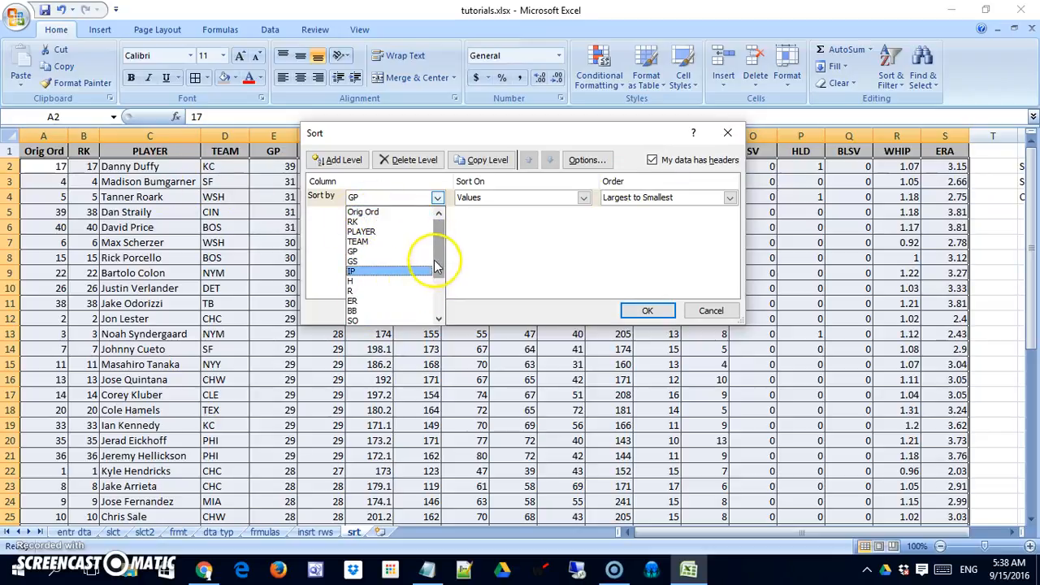
pyautogui.moveTo(436, 260); pyautogui.dragTo(437, 272)
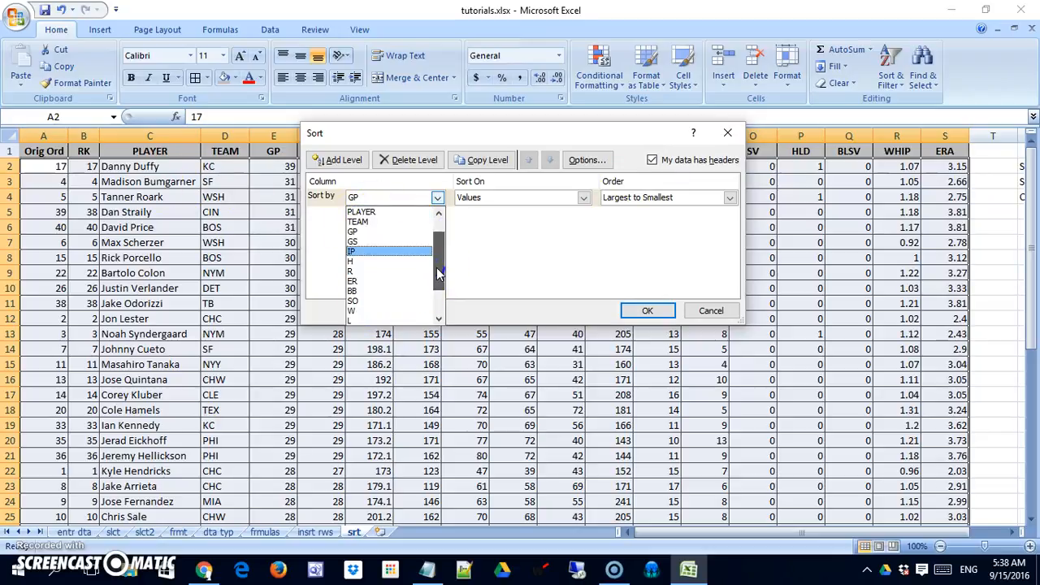
pyautogui.click(400, 240)
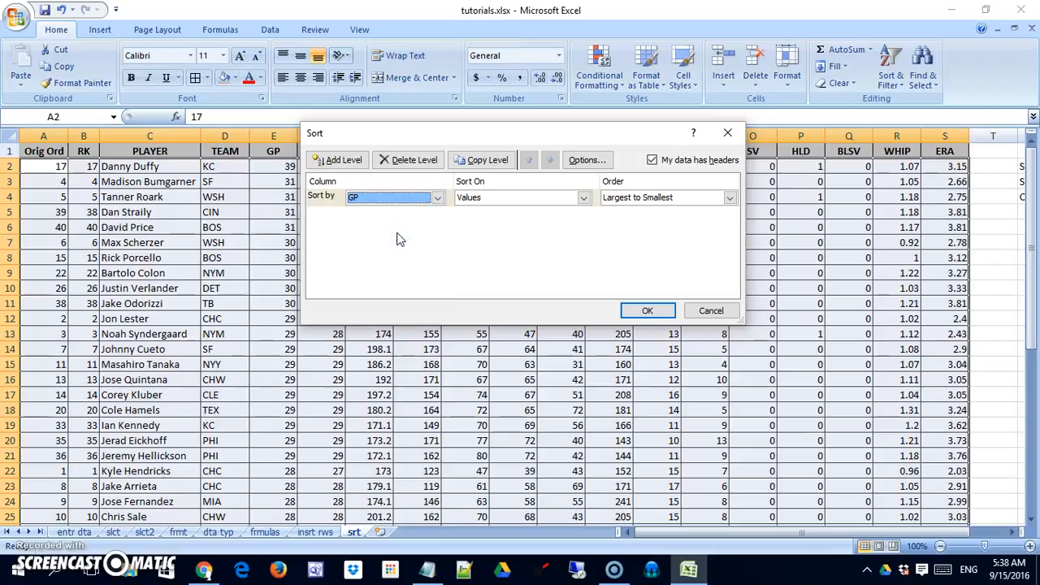
# Turn off the data headers option, review the column letters offered for sorting, and turn the option back on.
pyautogui.click(652, 161)
pyautogui.click(437, 197)
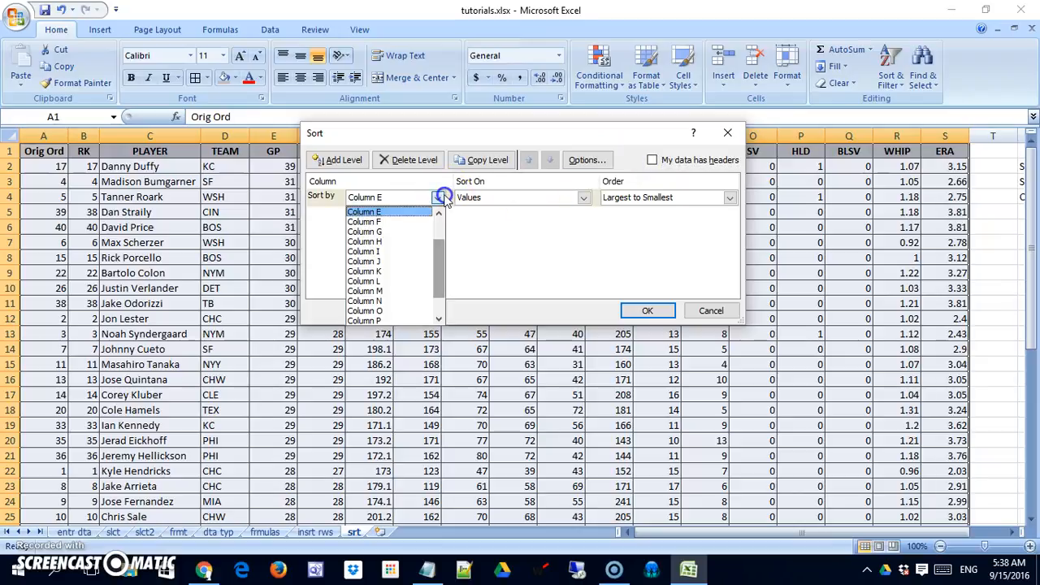
pyautogui.moveTo(435, 268); pyautogui.dragTo(434, 209)
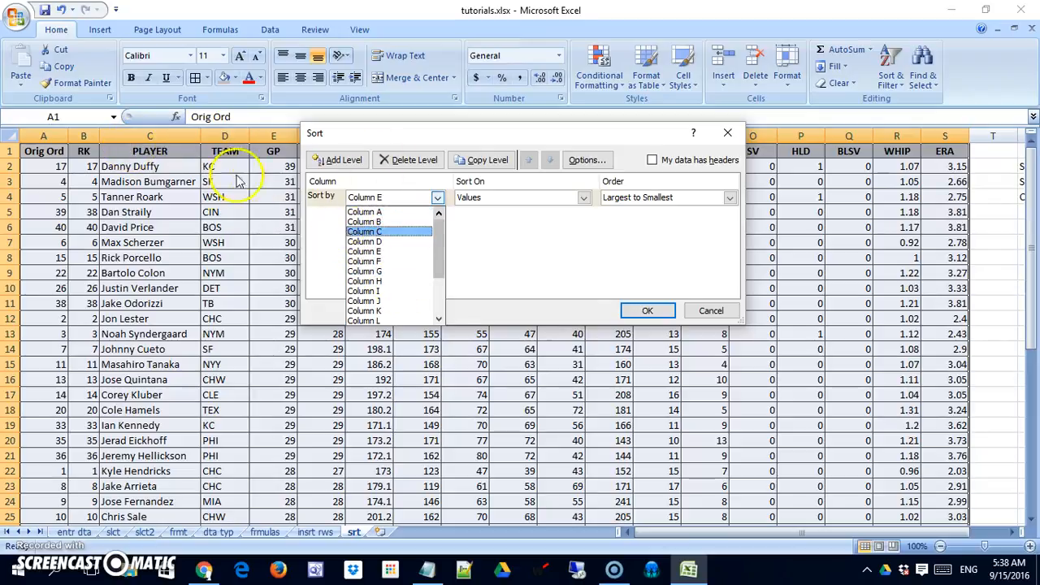
pyautogui.click(654, 159)
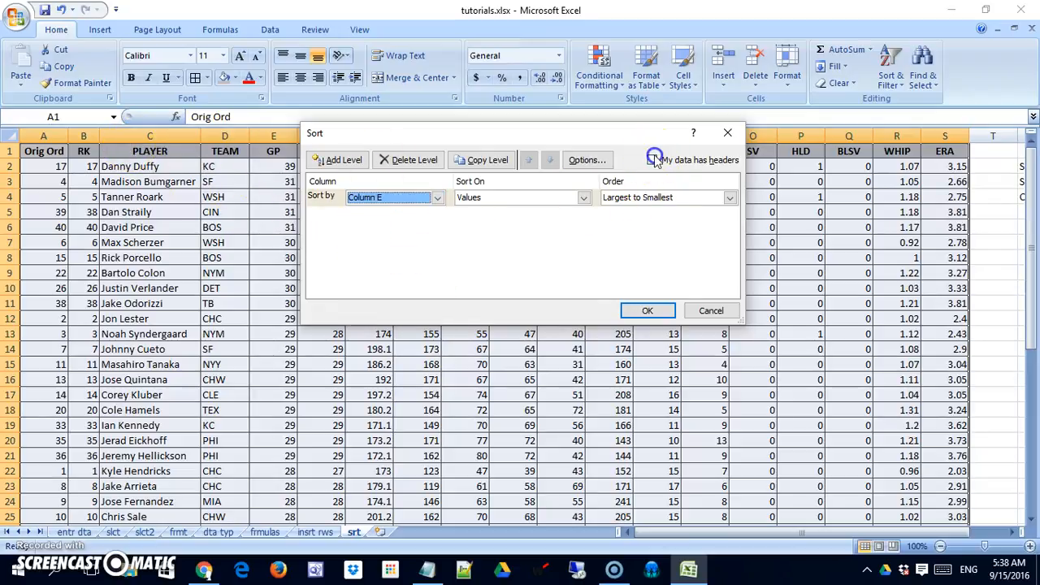
pyautogui.click(651, 160)
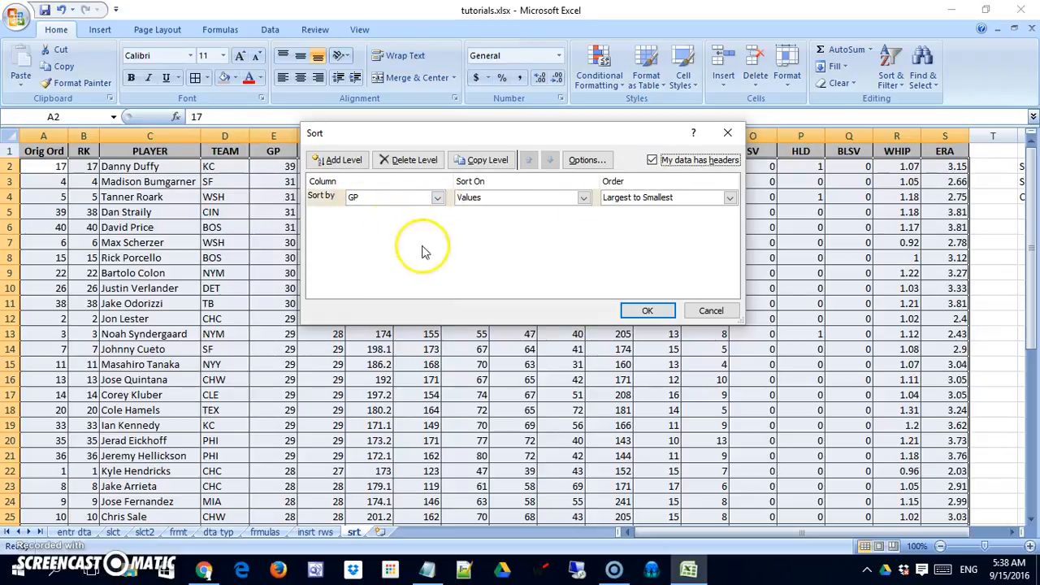
# Add a second sort level by IP values, largest to smallest, apply the sort, and check the order in E3:G6.
pyautogui.click(341, 160)
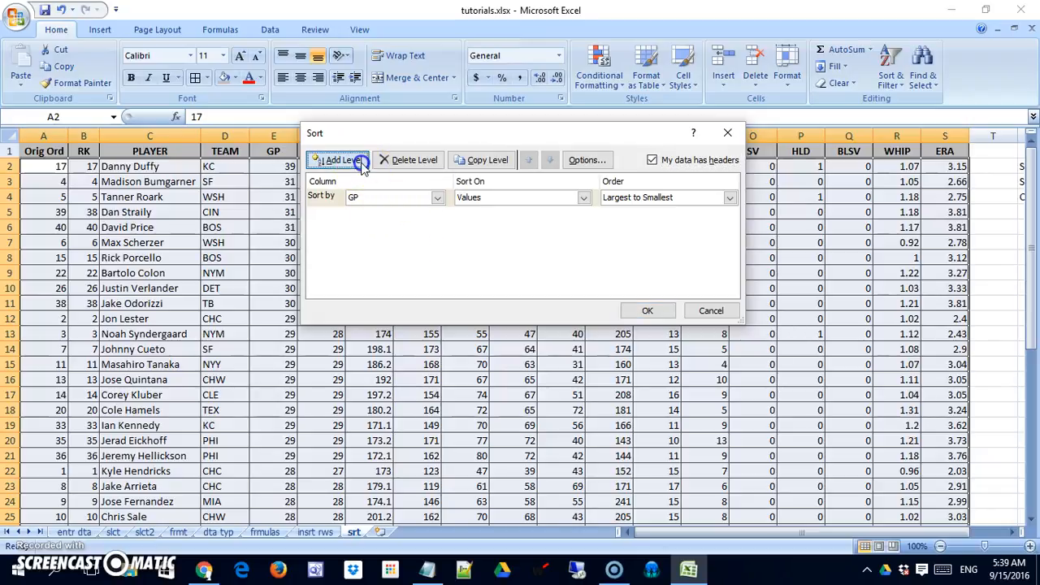
pyautogui.click(431, 217)
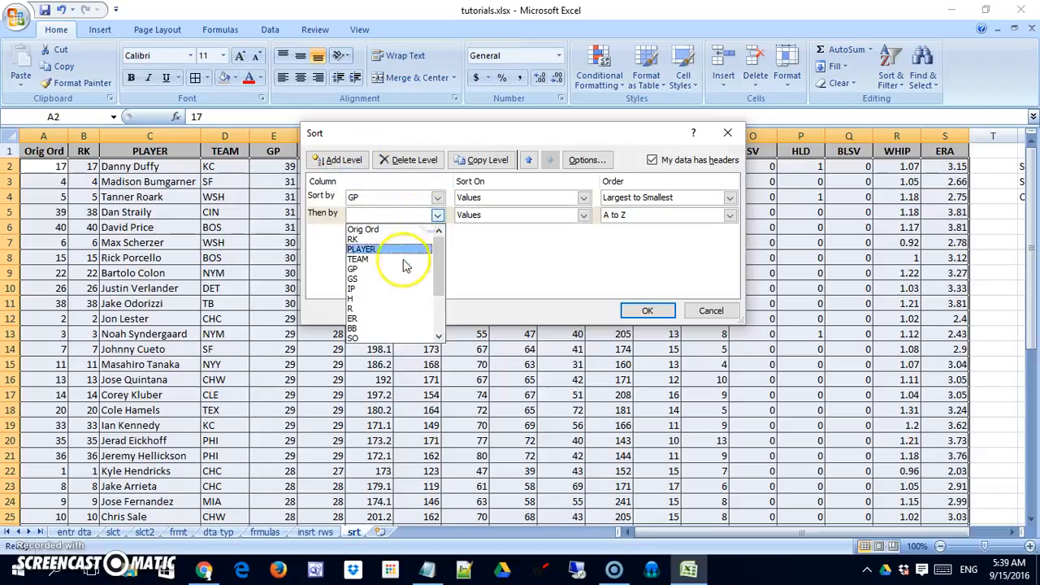
pyautogui.click(404, 290)
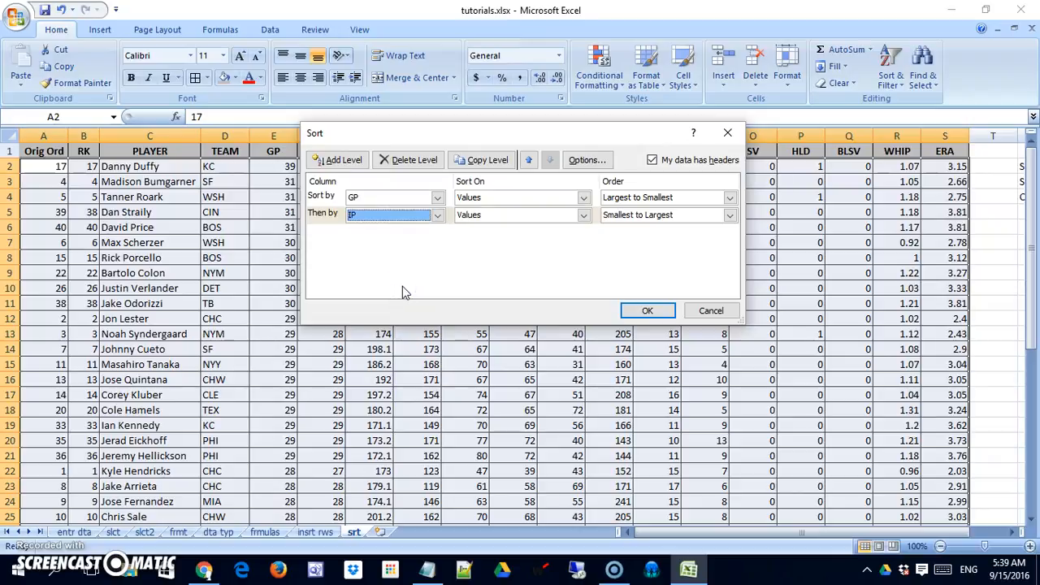
pyautogui.click(637, 219)
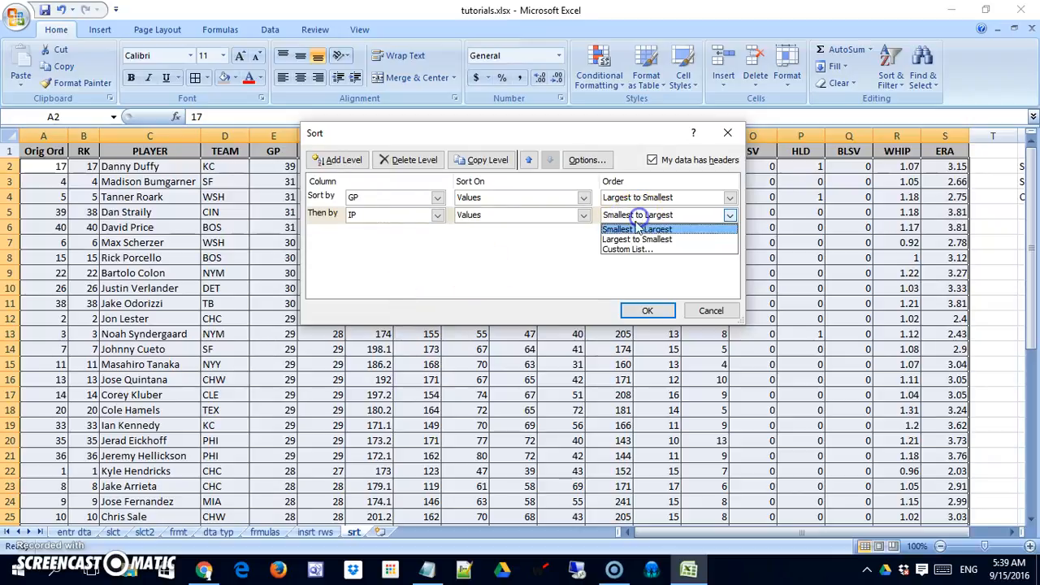
pyautogui.click(637, 240)
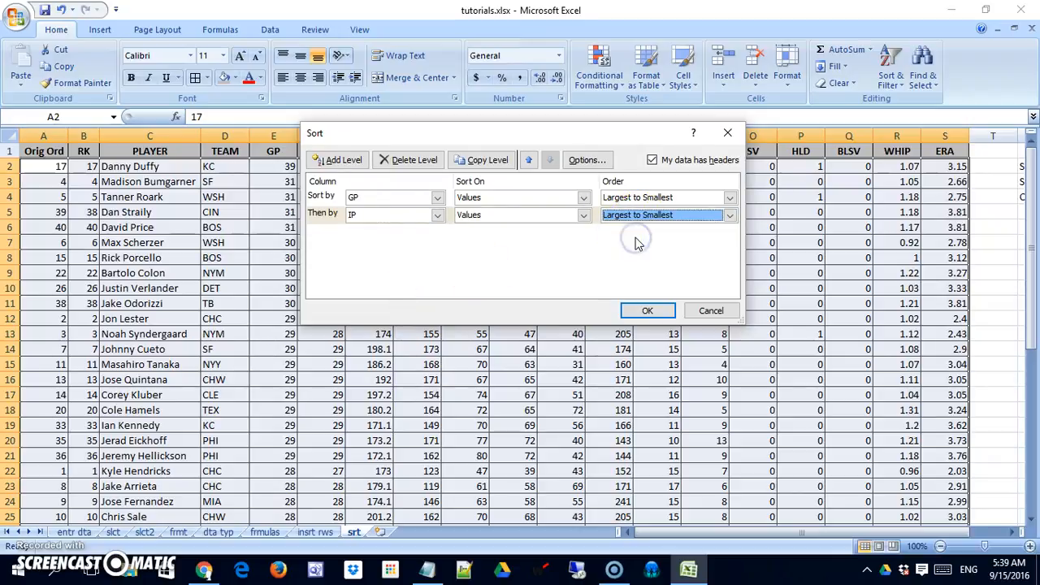
pyautogui.click(648, 310)
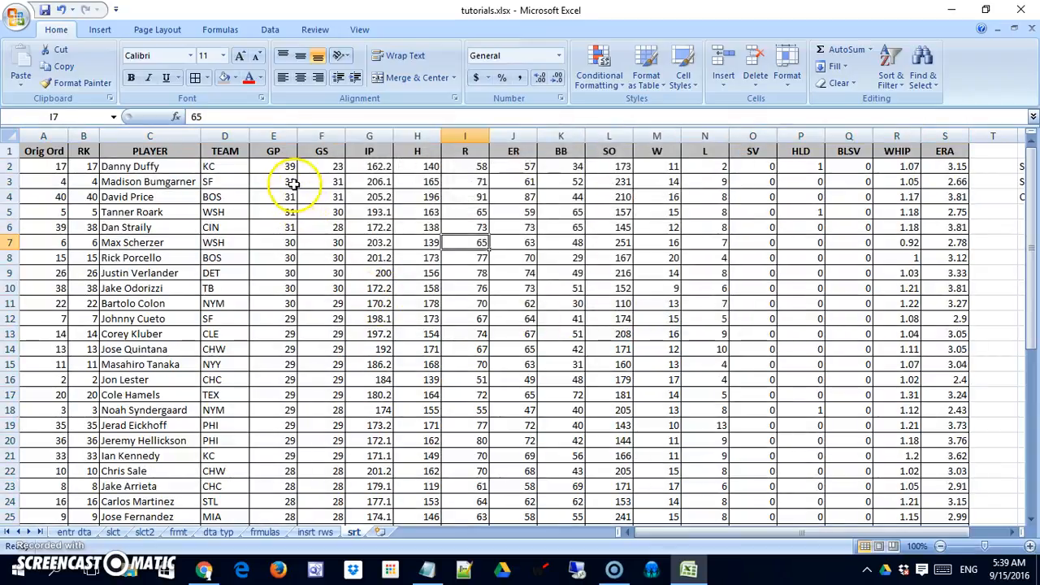
pyautogui.moveTo(292, 182); pyautogui.dragTo(378, 227)
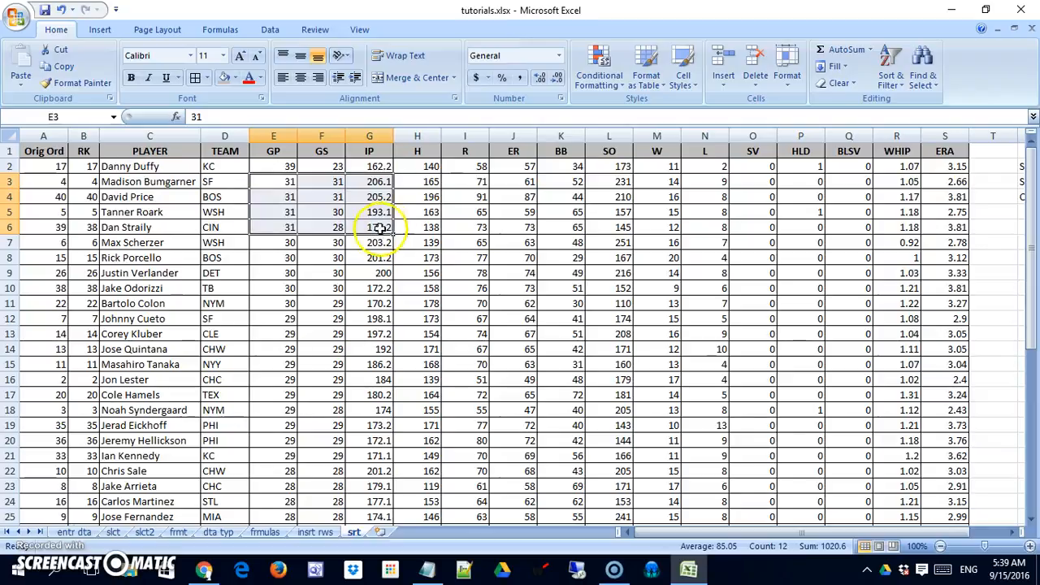
pyautogui.click(404, 284)
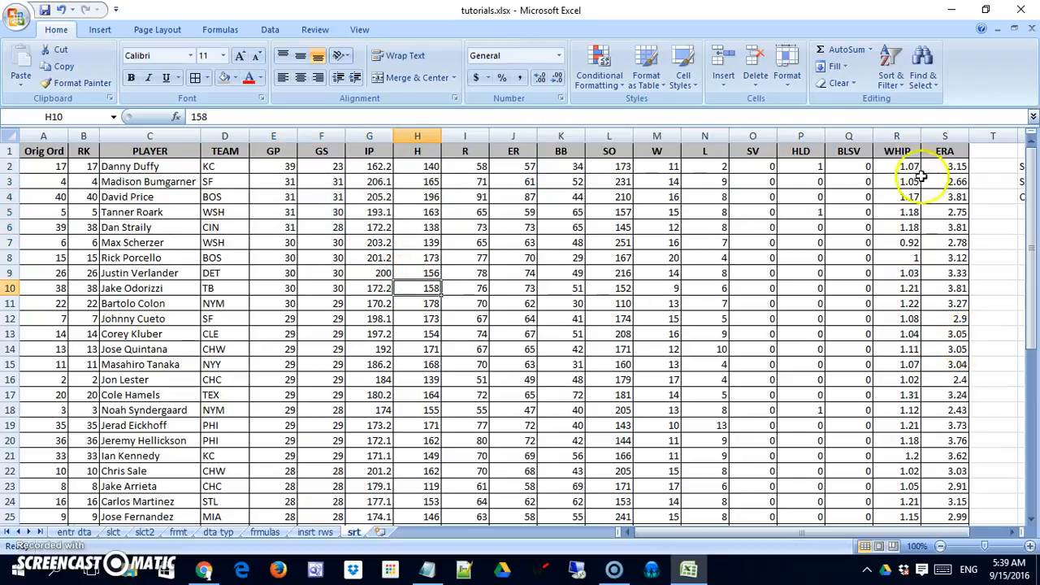
# Reopen the custom sort settings for the table and delete the GP sort level.
pyautogui.click(894, 80)
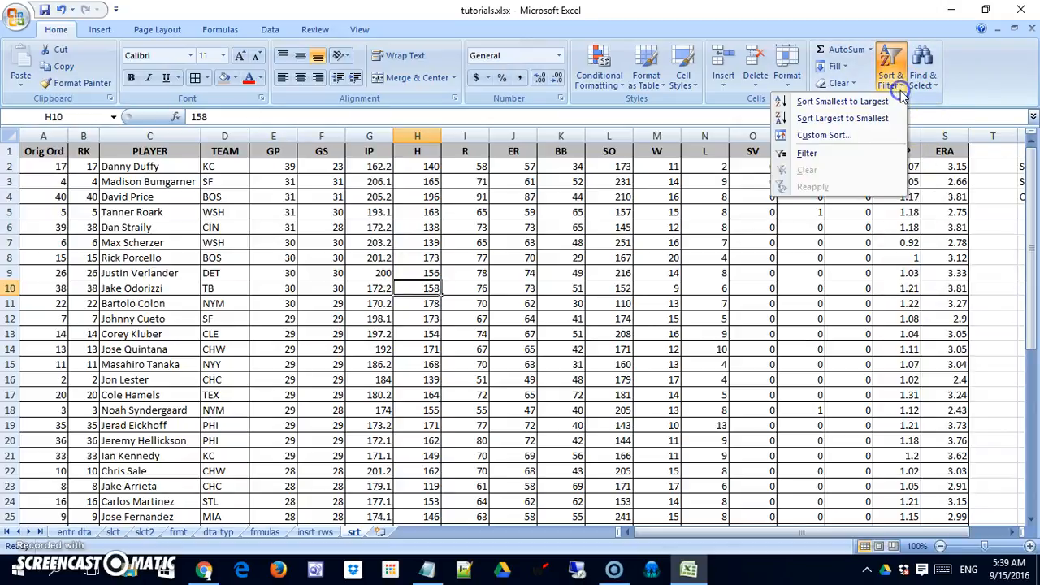
pyautogui.click(837, 134)
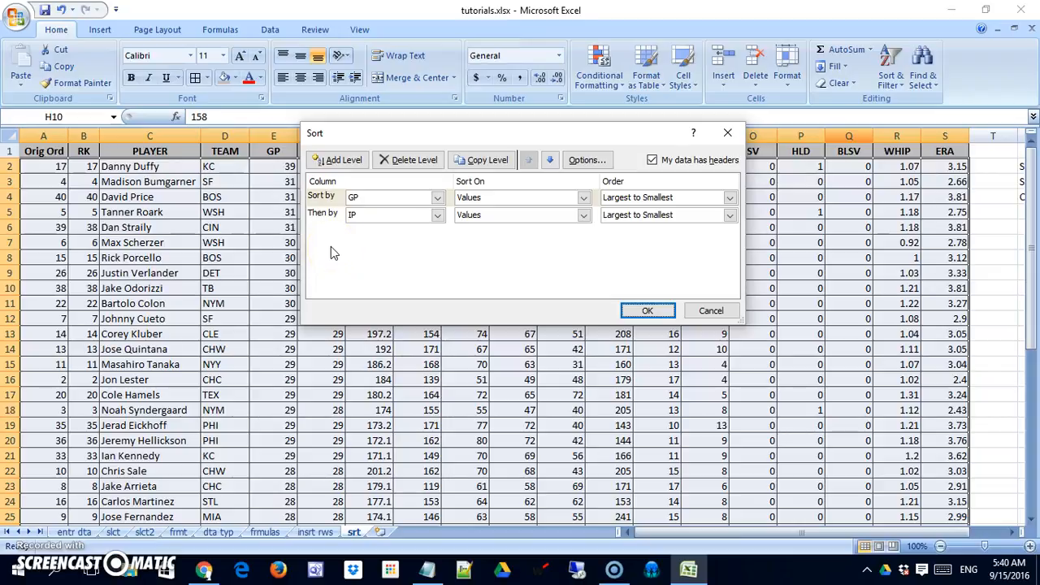
pyautogui.click(330, 218)
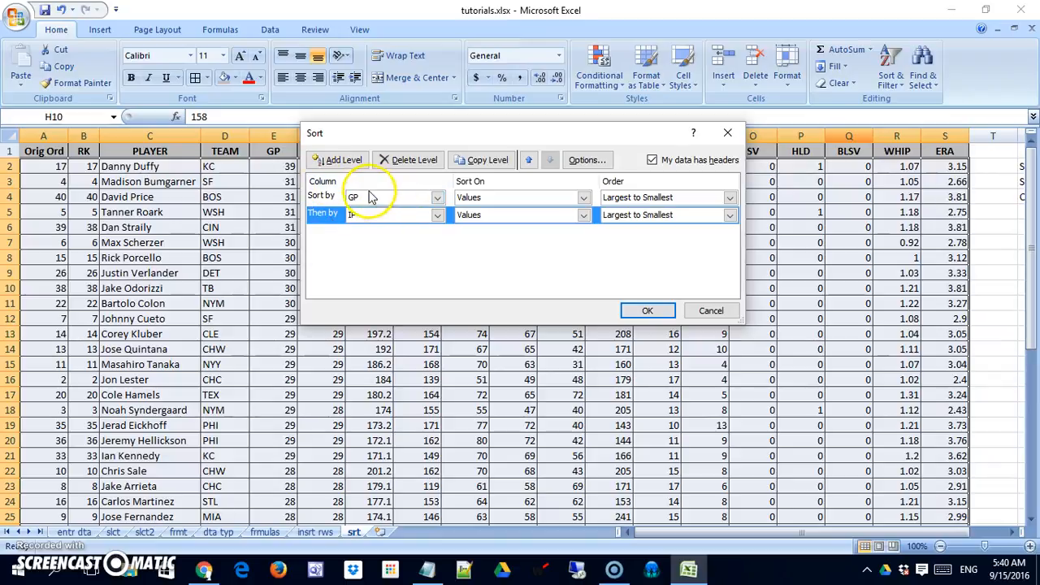
pyautogui.click(325, 197)
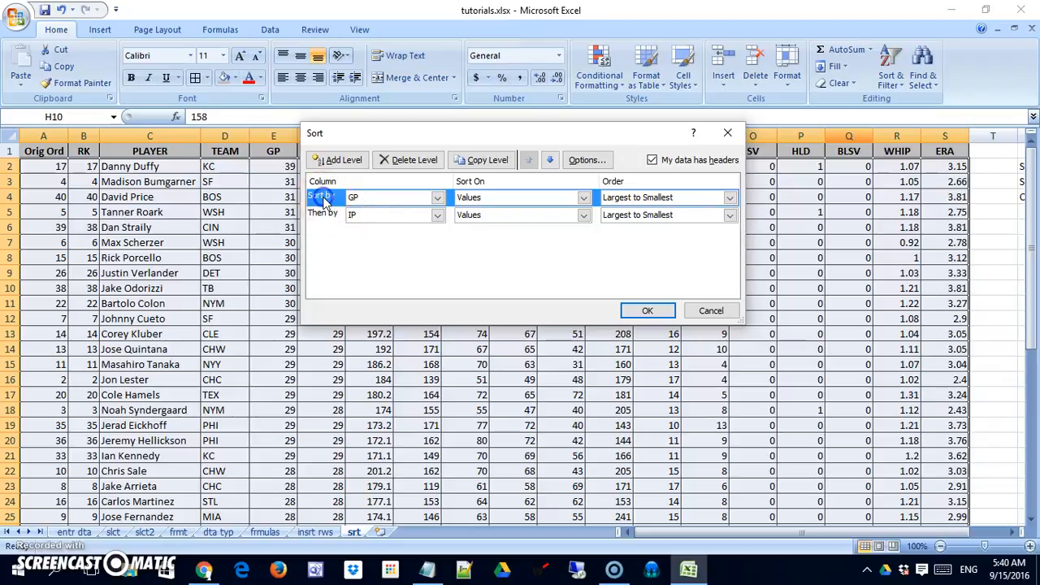
pyautogui.click(410, 160)
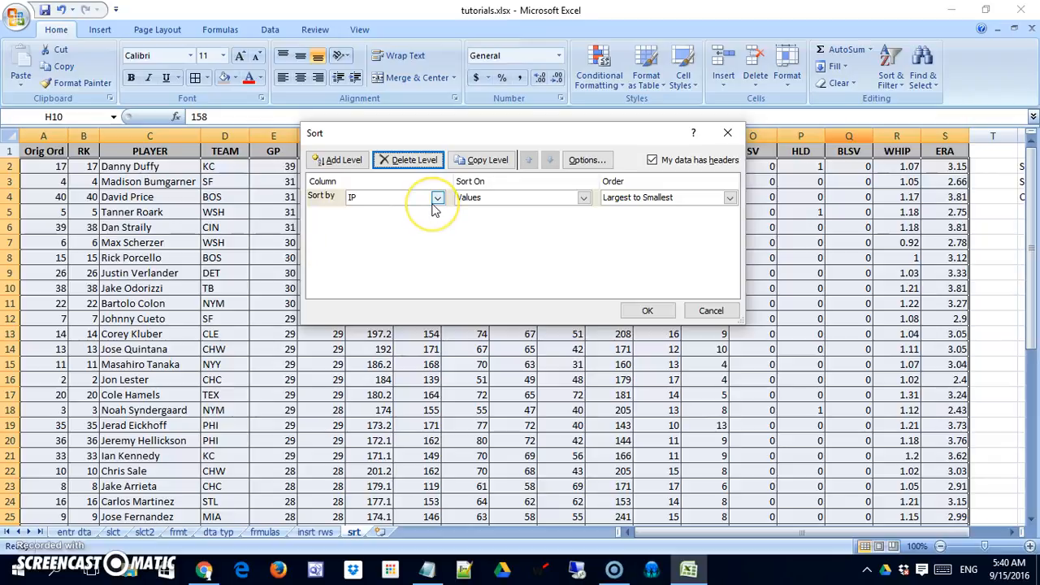
# Keep IP as the sort column, largest to smallest, apply the sort, and review the IP order through the table's last row.
pyautogui.click(437, 198)
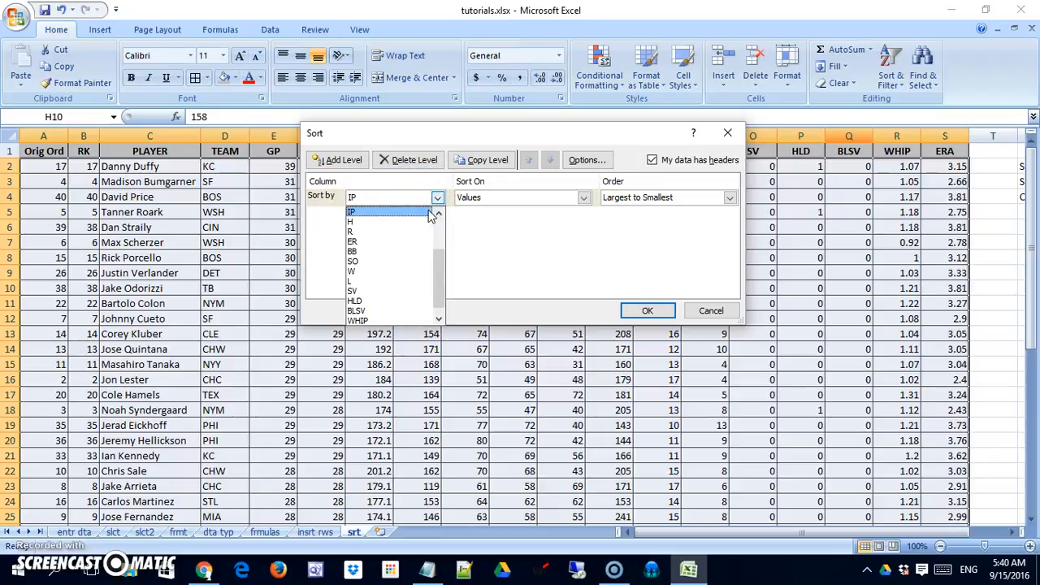
pyautogui.click(427, 210)
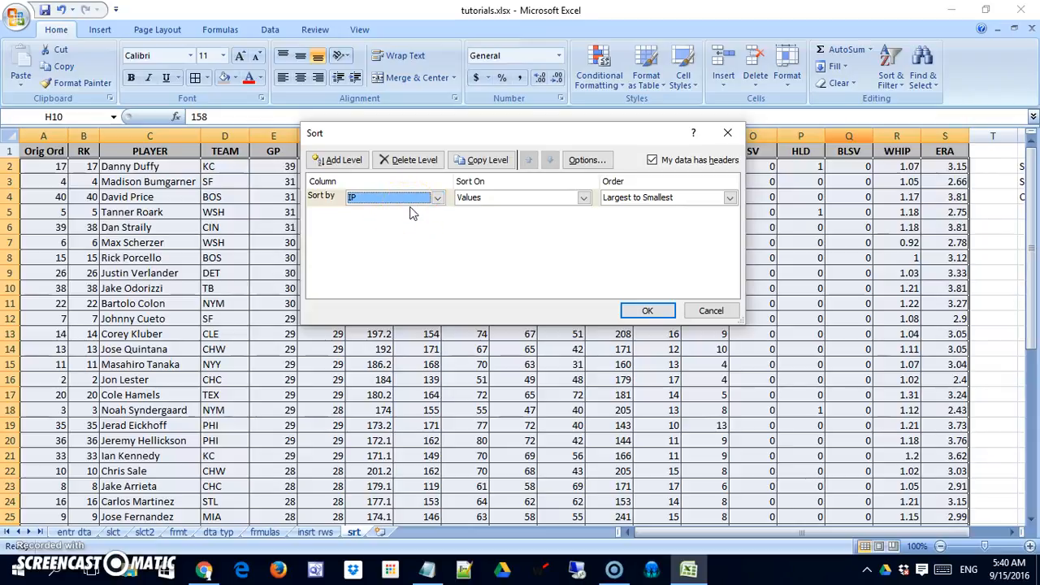
pyautogui.click(649, 312)
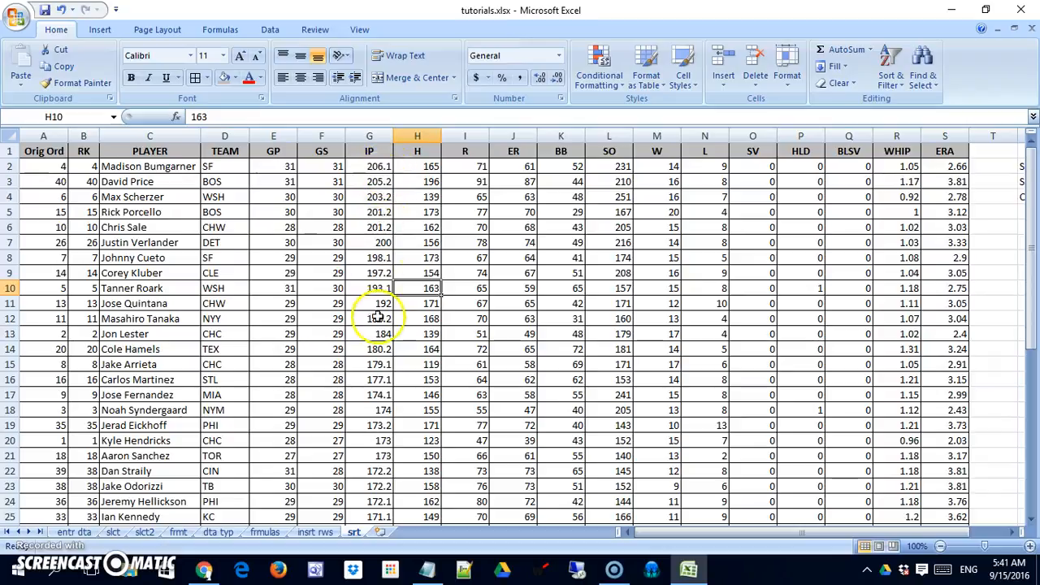
pyautogui.scroll(-7, 378, 317)
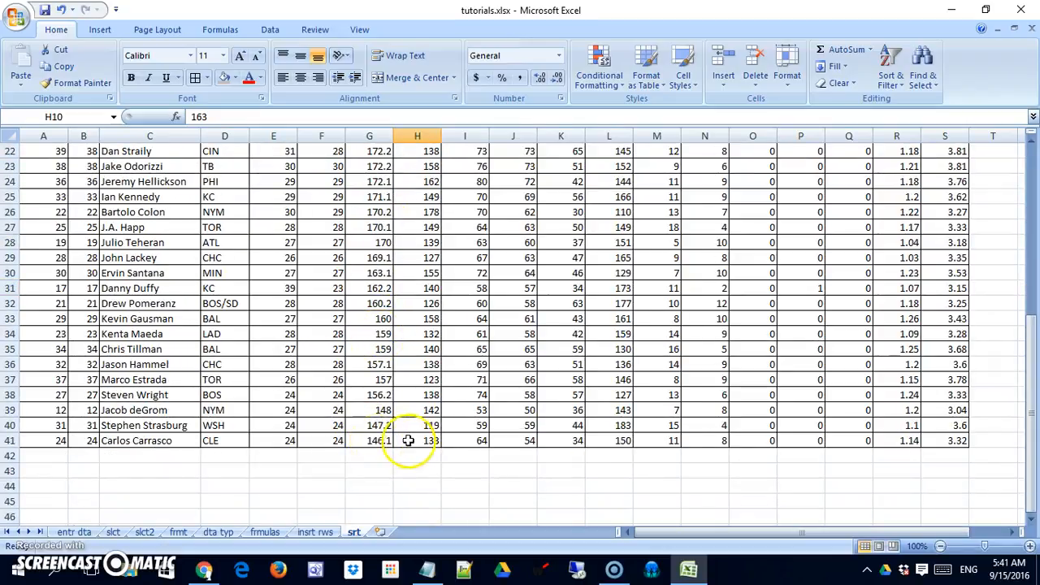
pyautogui.scroll(7, 388, 440)
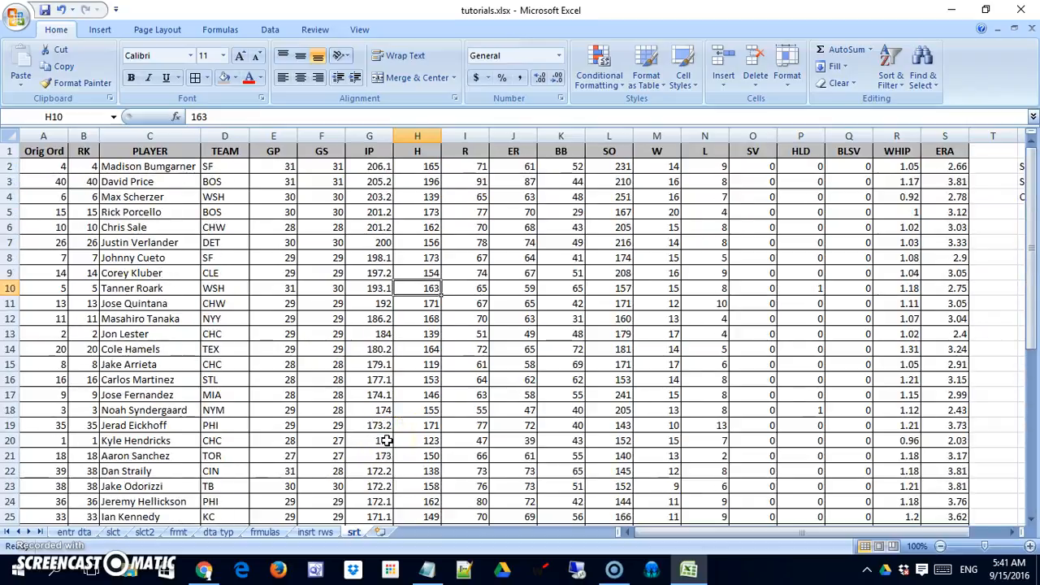